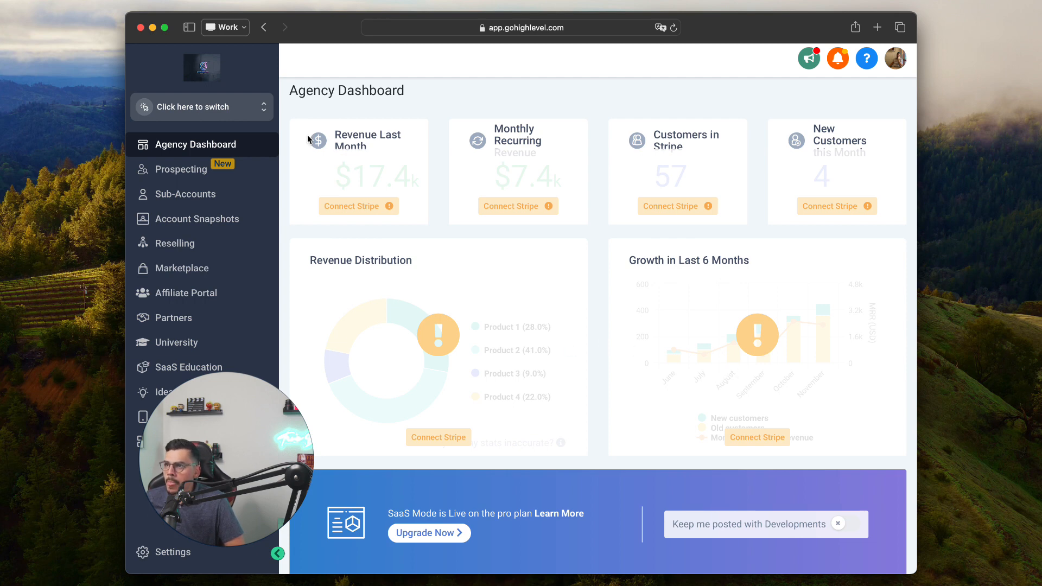
# Switch from the agency view to the Evandigital Content sub-account
pyautogui.click(252, 113)
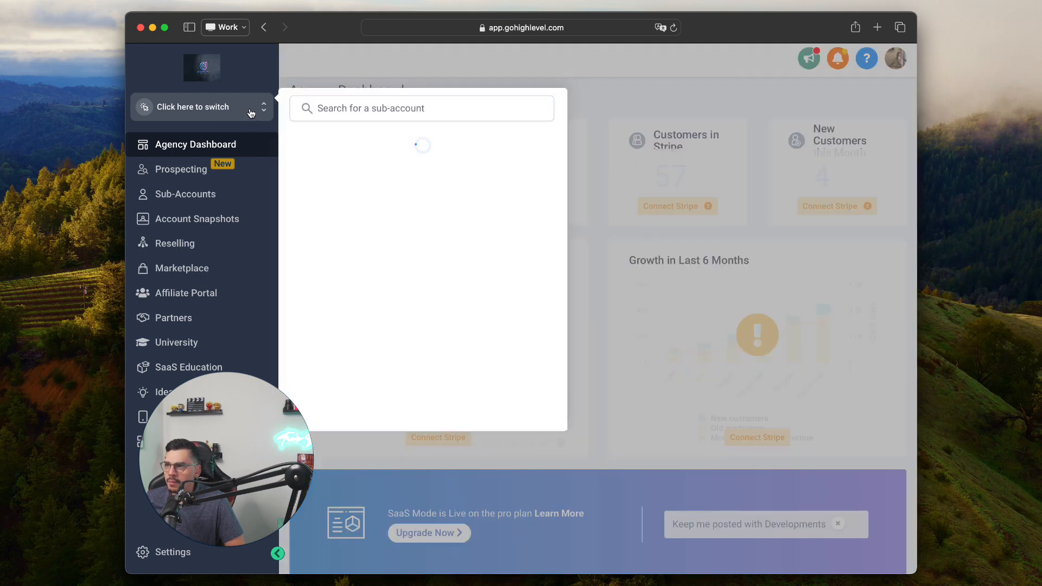
pyautogui.click(228, 107)
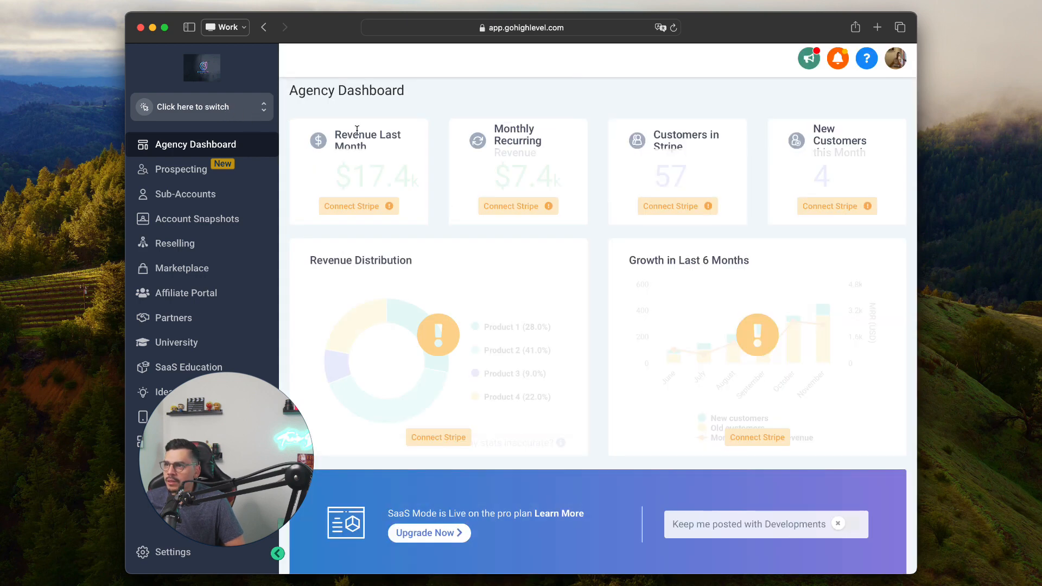
pyautogui.click(241, 113)
pyautogui.click(421, 195)
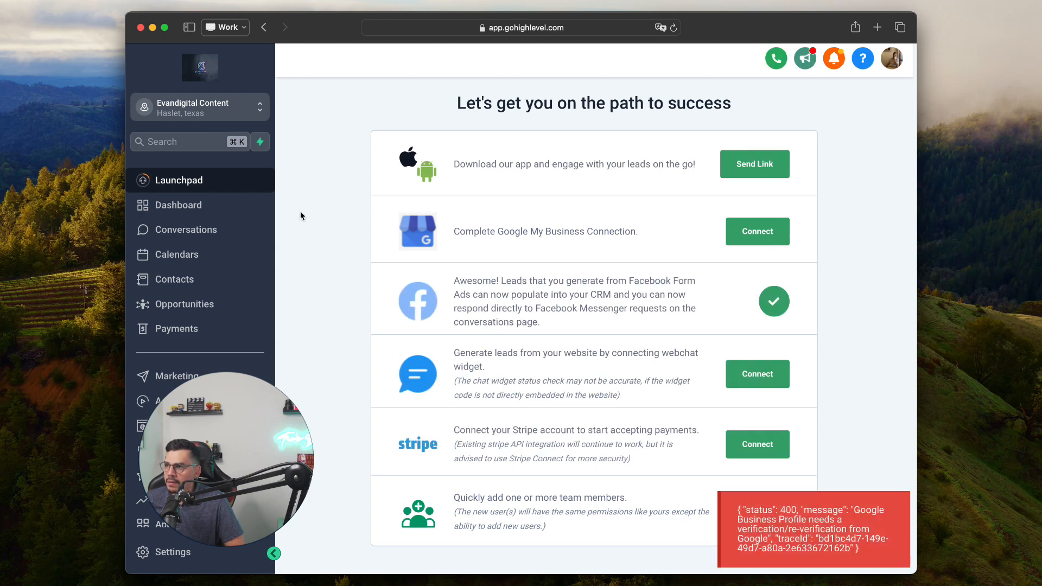
# Create a new automation workflow from scratch in the sub-account
pyautogui.scroll(-1, 223, 268)
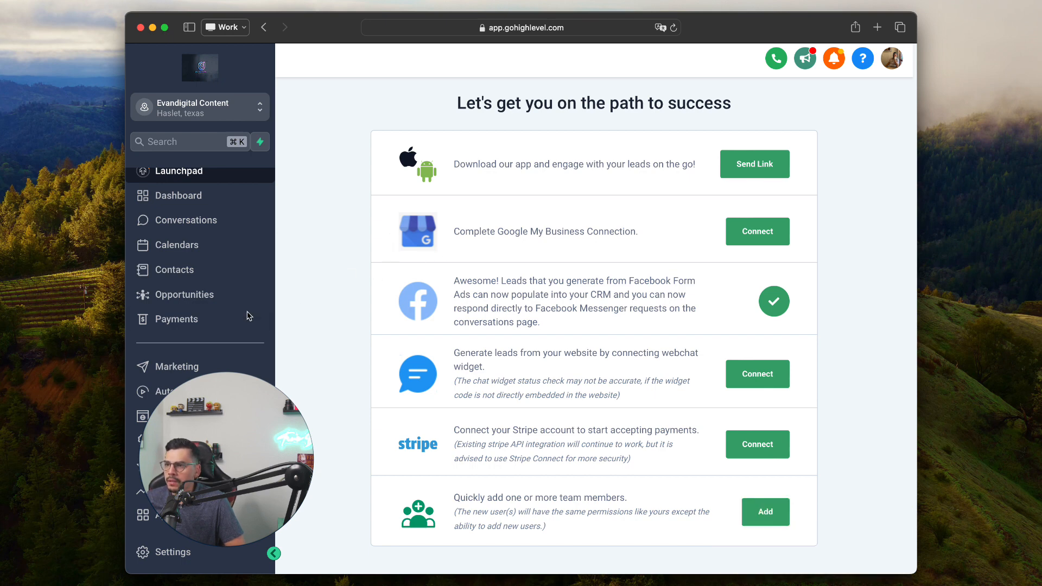
pyautogui.click(217, 391)
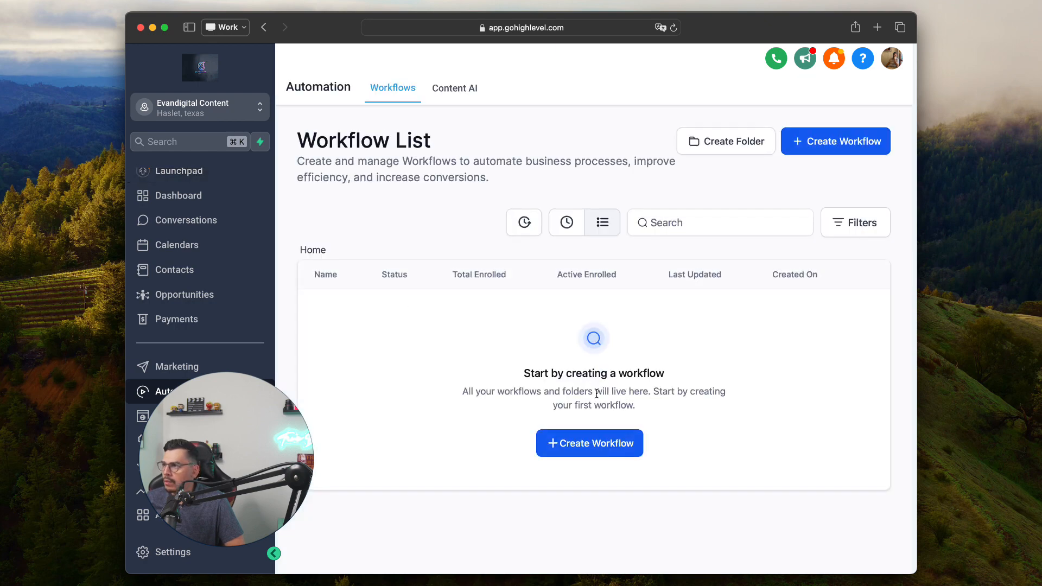
pyautogui.click(815, 142)
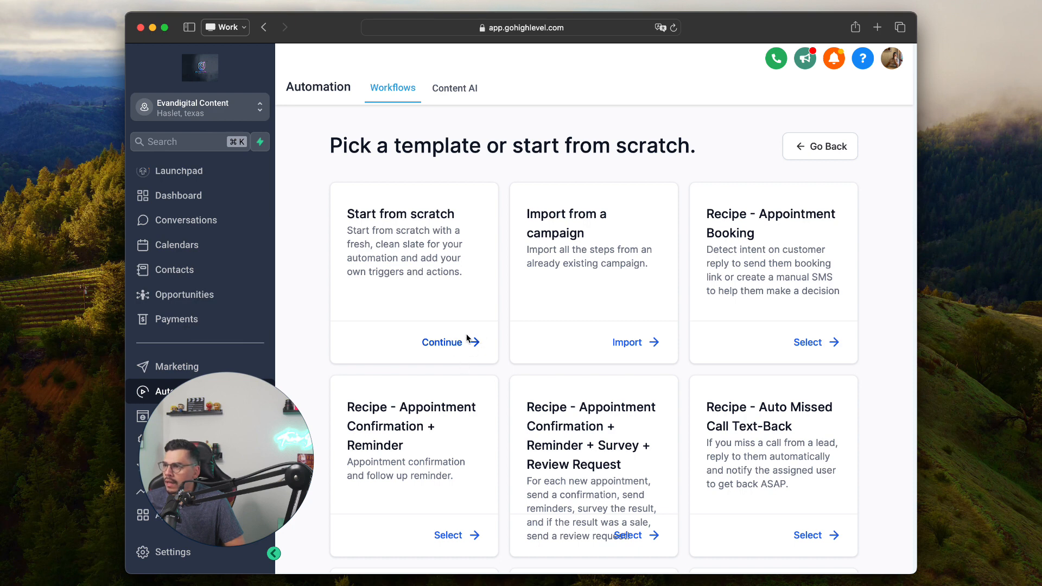
pyautogui.click(453, 343)
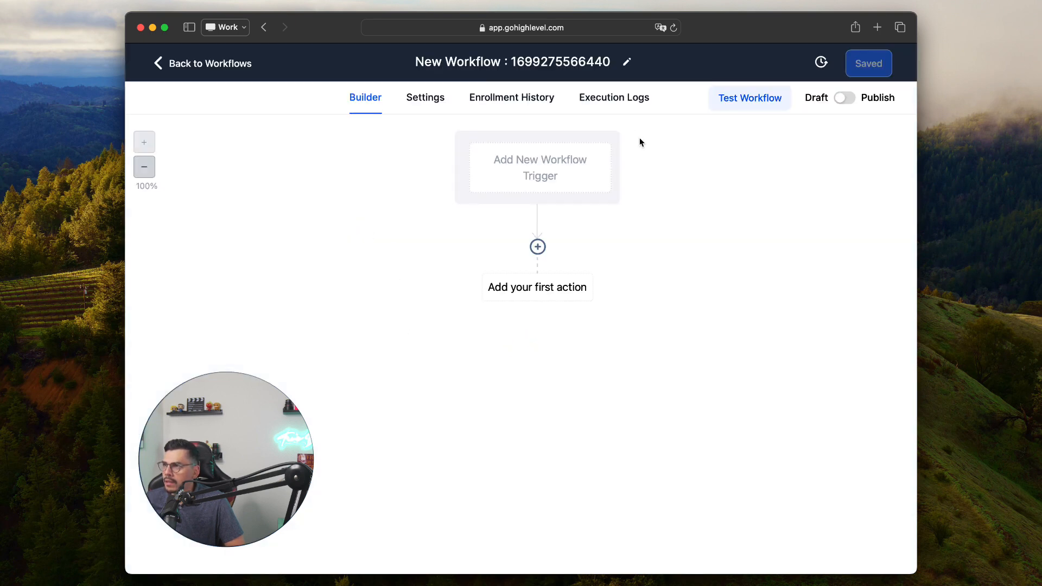
# Rename the new workflow as "Sorting Test Workflow" and enlarge the browser window to full screen
pyautogui.click(532, 62)
pyautogui.doubleClick(532, 63)
pyautogui.tripleClick(532, 63)
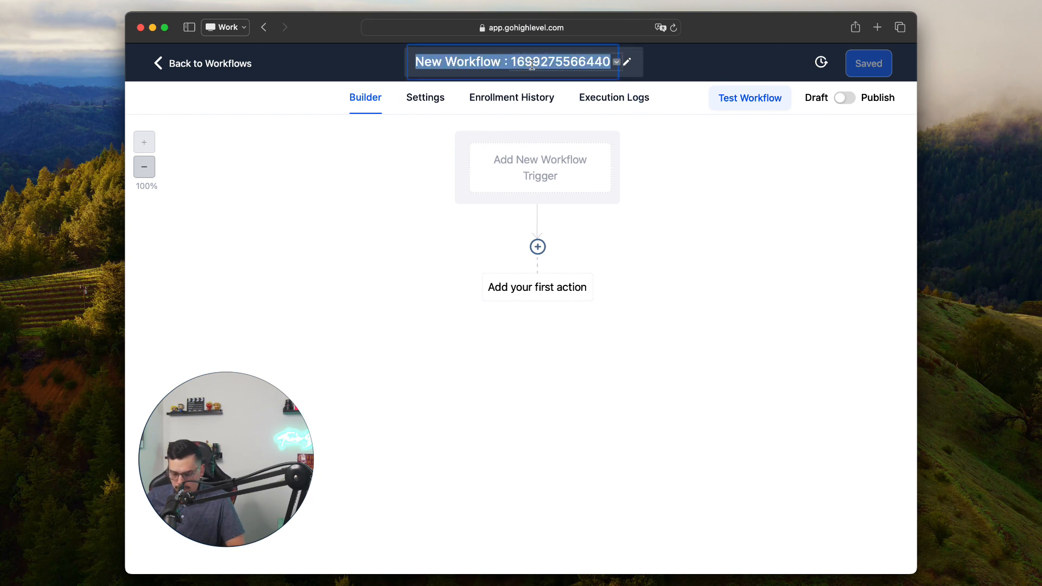
pyautogui.write('Sorting')
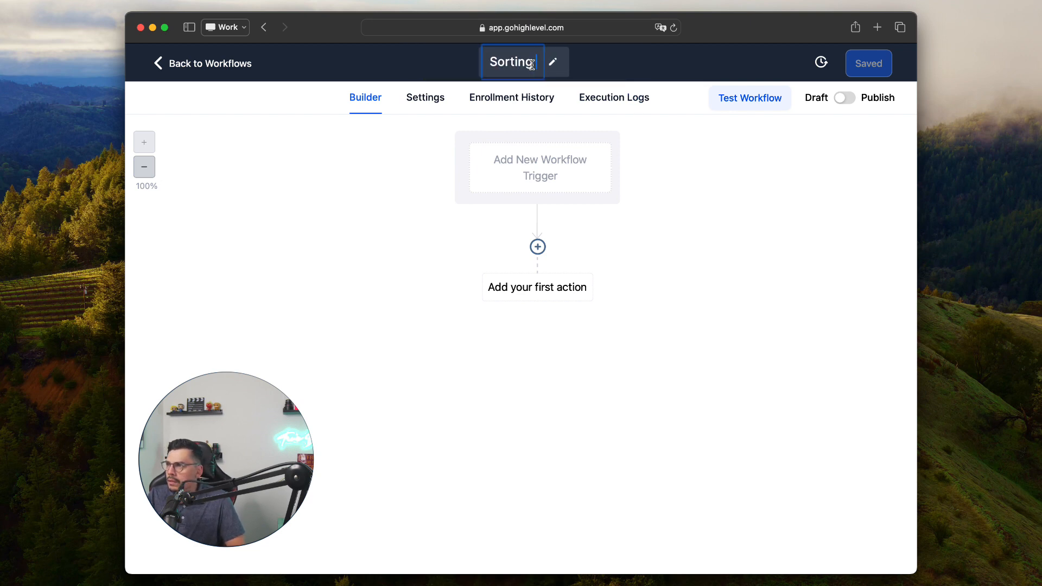
pyautogui.write(' Test Workflow')
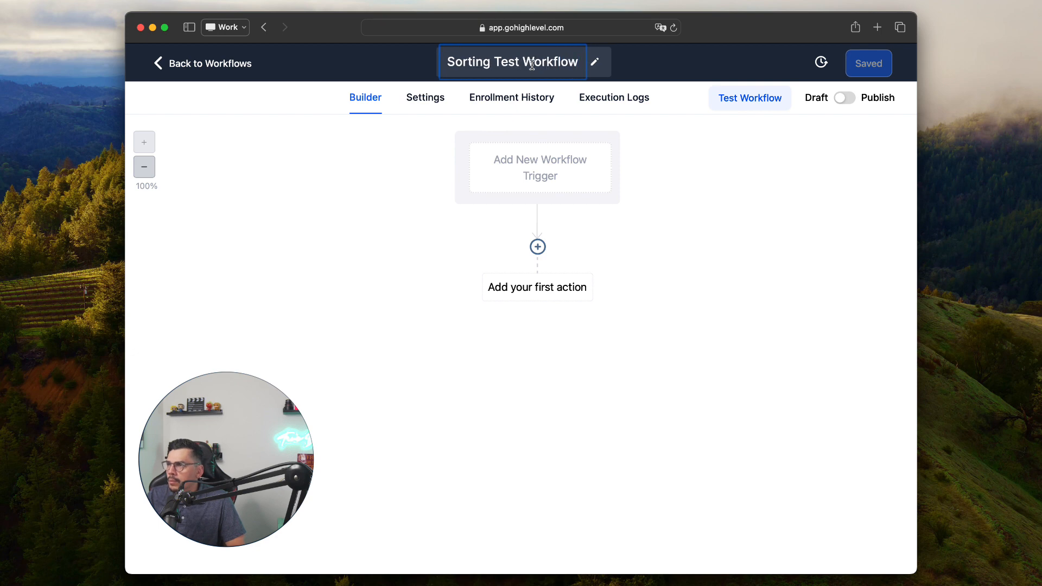
pyautogui.press('Return')
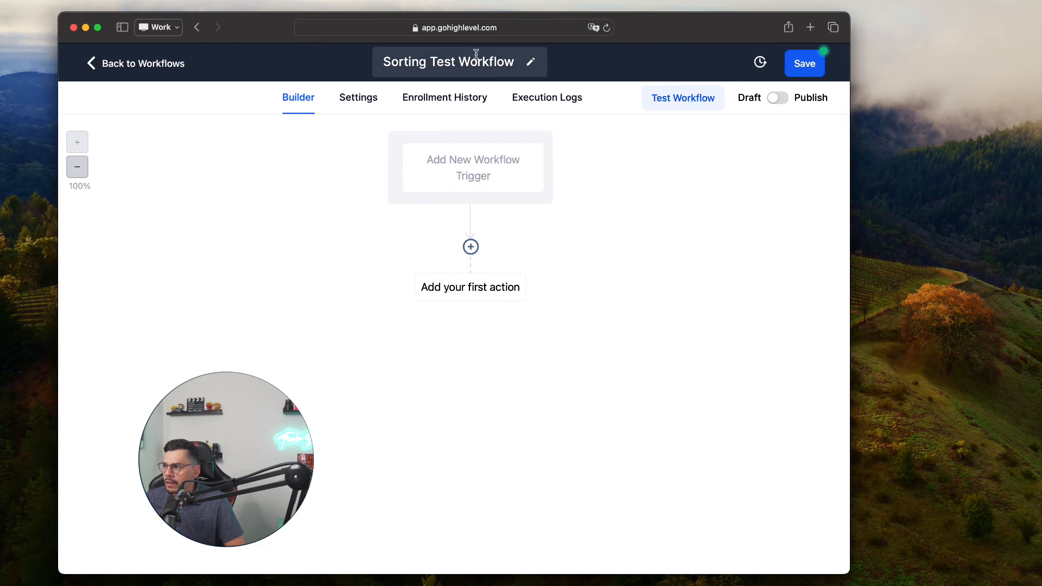
pyautogui.click(99, 28)
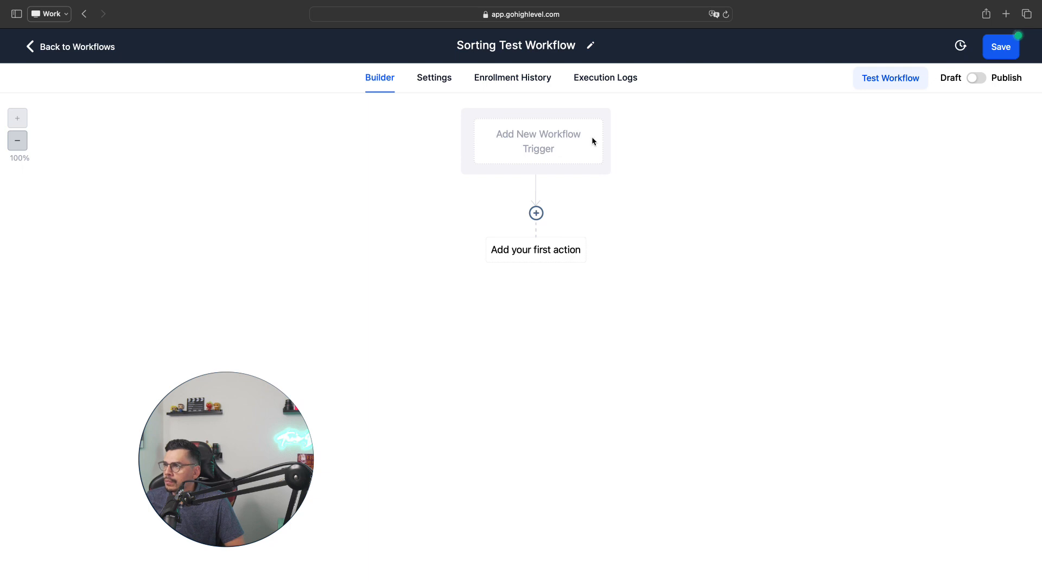
# Add a Contact Created trigger to the workflow without filters and save it
pyautogui.click(560, 142)
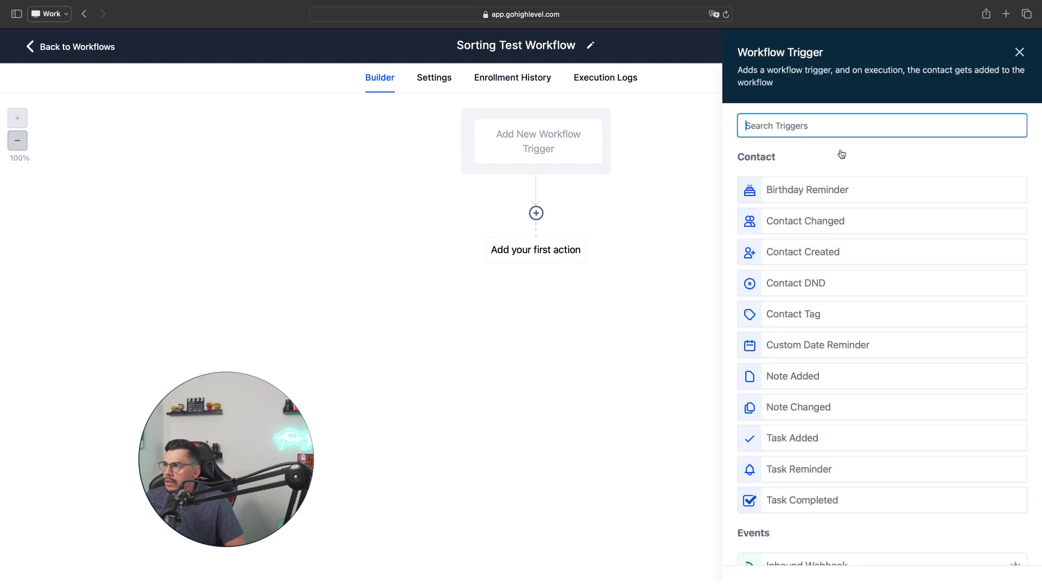
pyautogui.click(817, 255)
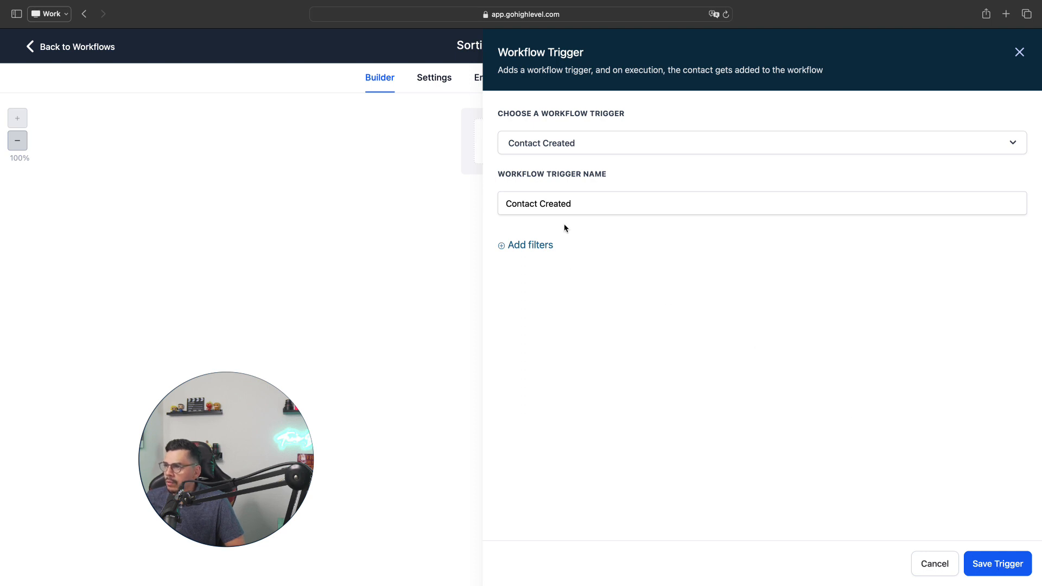
pyautogui.click(1001, 567)
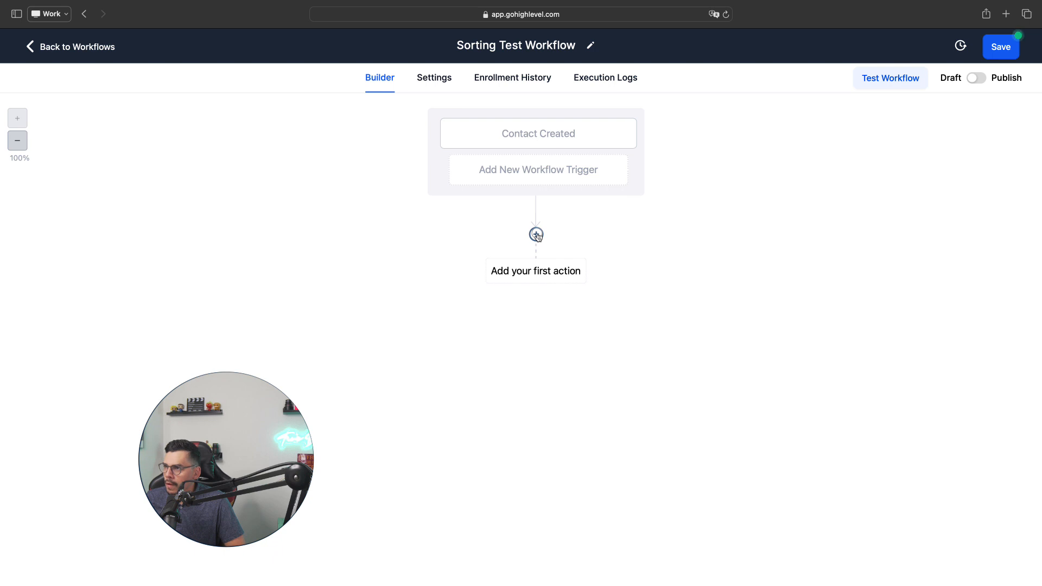
# Add a Create/Update Opportunity action as the first action, using the Marketing Audit Leads pipeline and New Leads stage, and save it
pyautogui.click(537, 234)
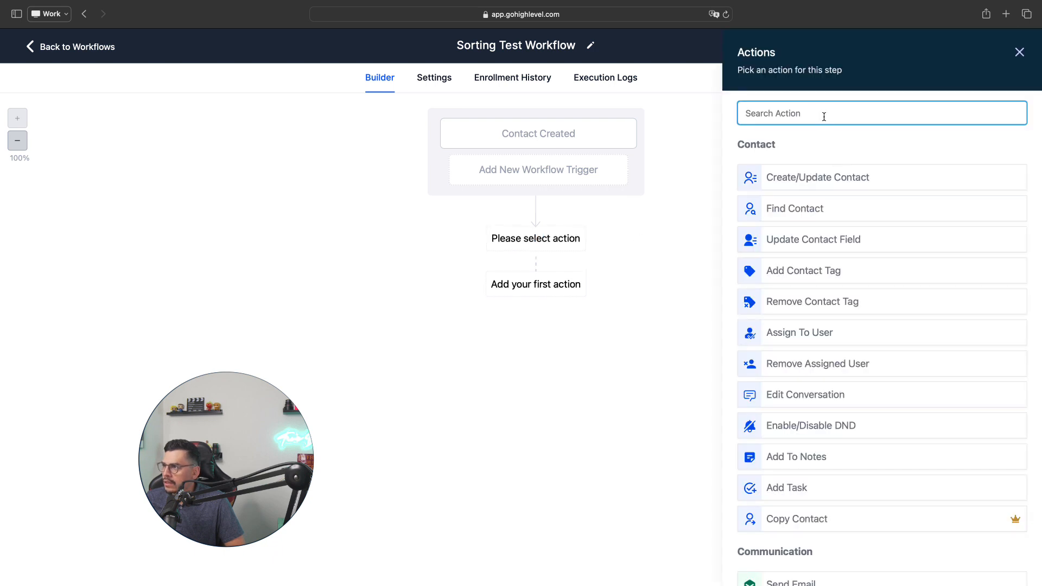
pyautogui.write('update')
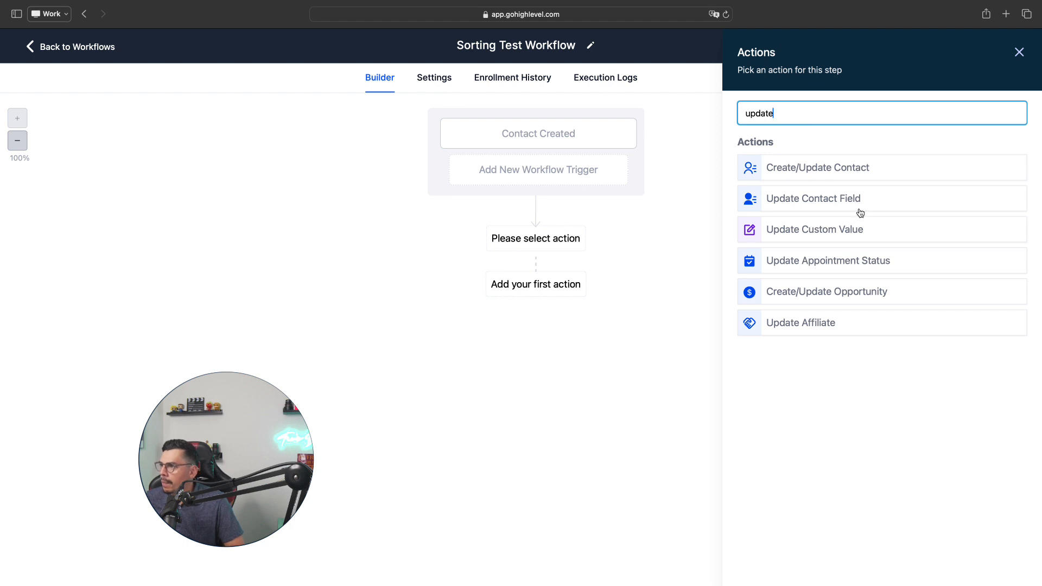
pyautogui.click(861, 292)
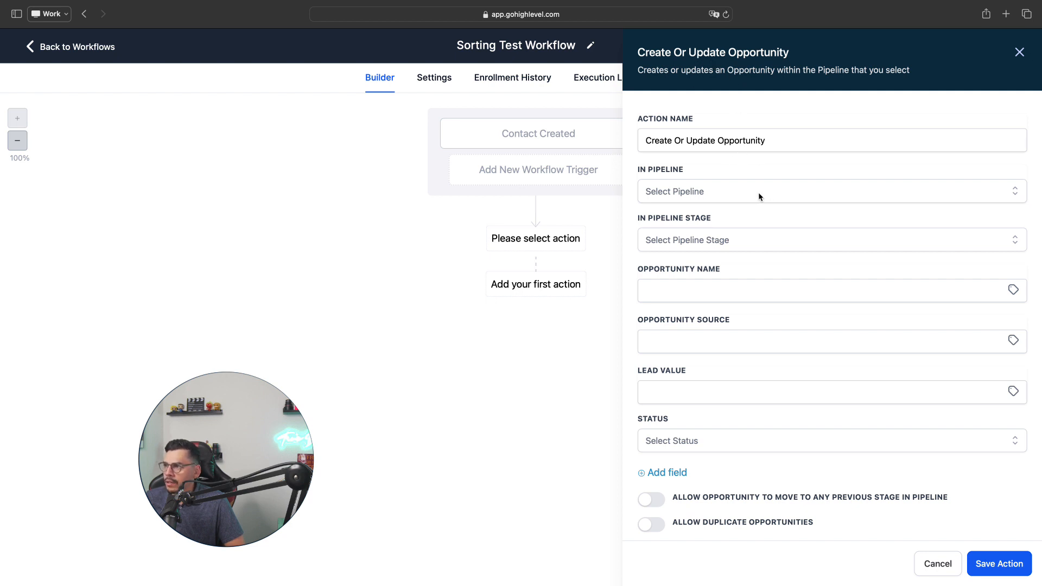
pyautogui.click(727, 194)
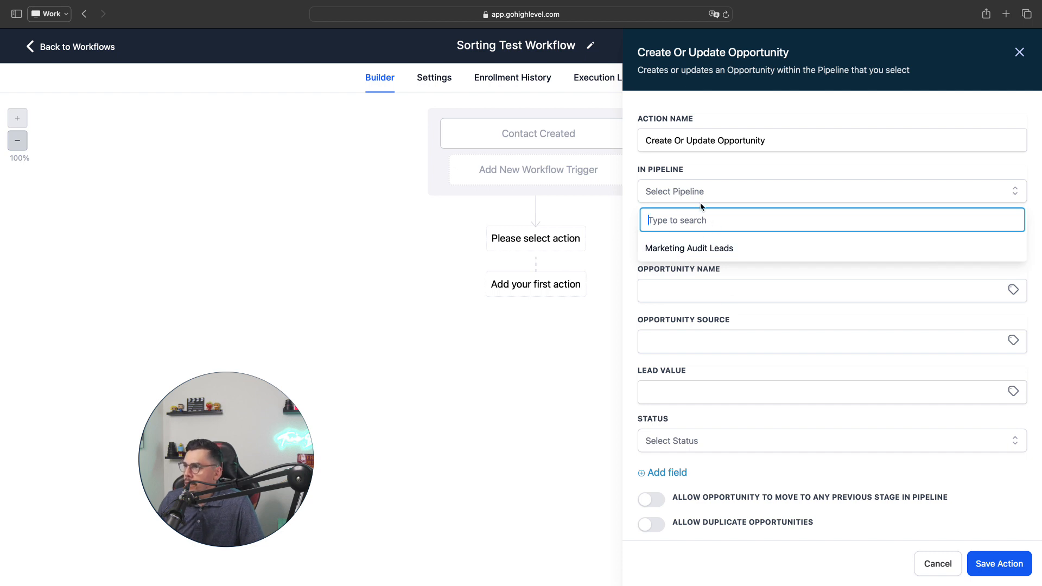
pyautogui.click(697, 248)
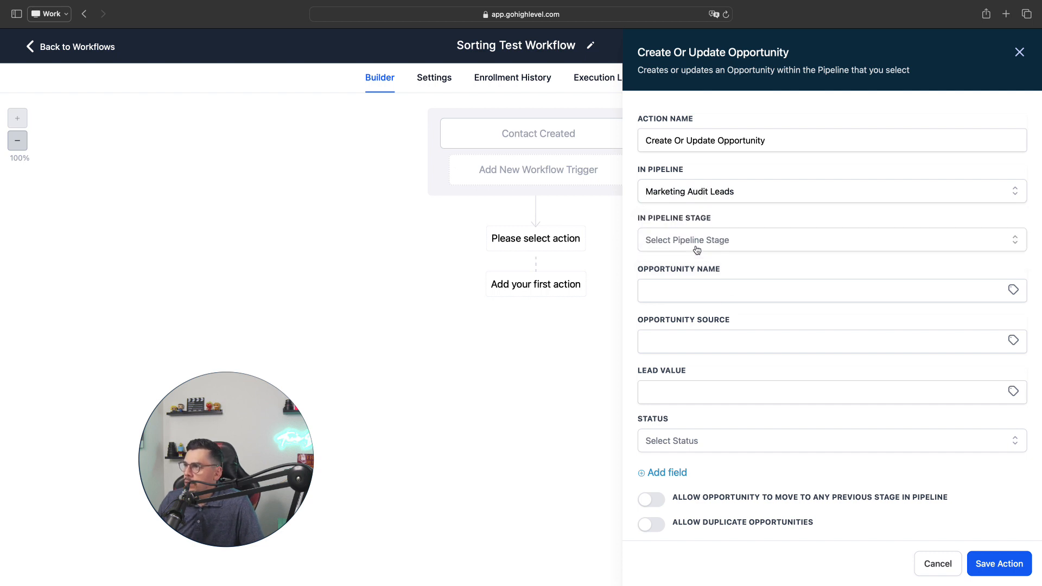
pyautogui.click(729, 242)
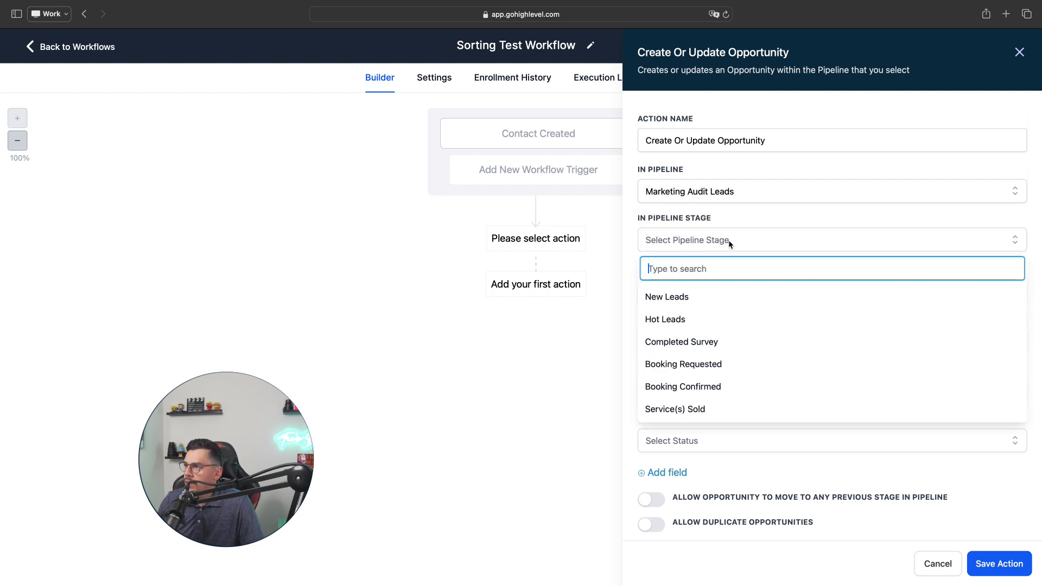
pyautogui.click(706, 299)
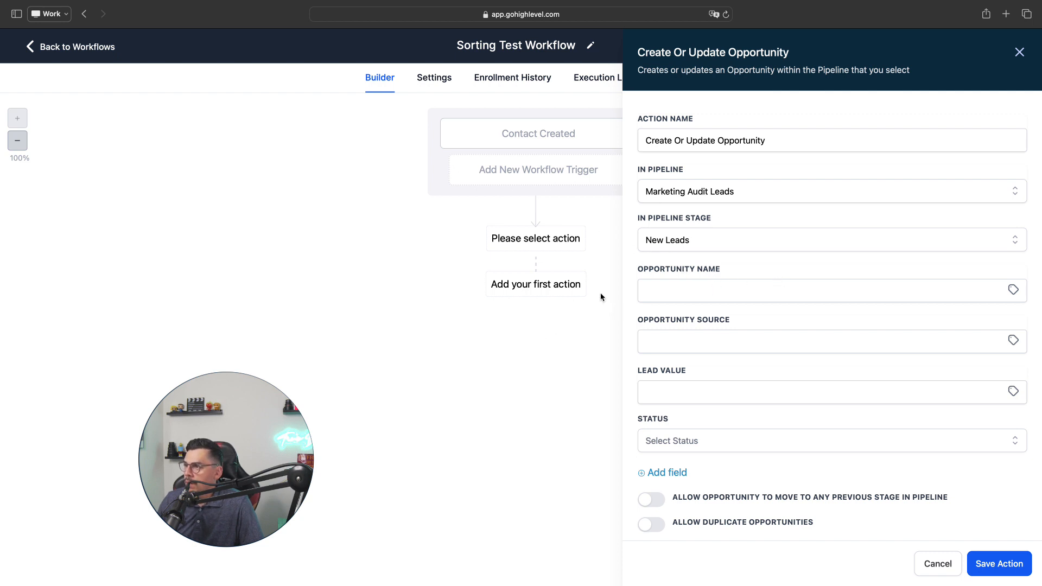
pyautogui.click(737, 291)
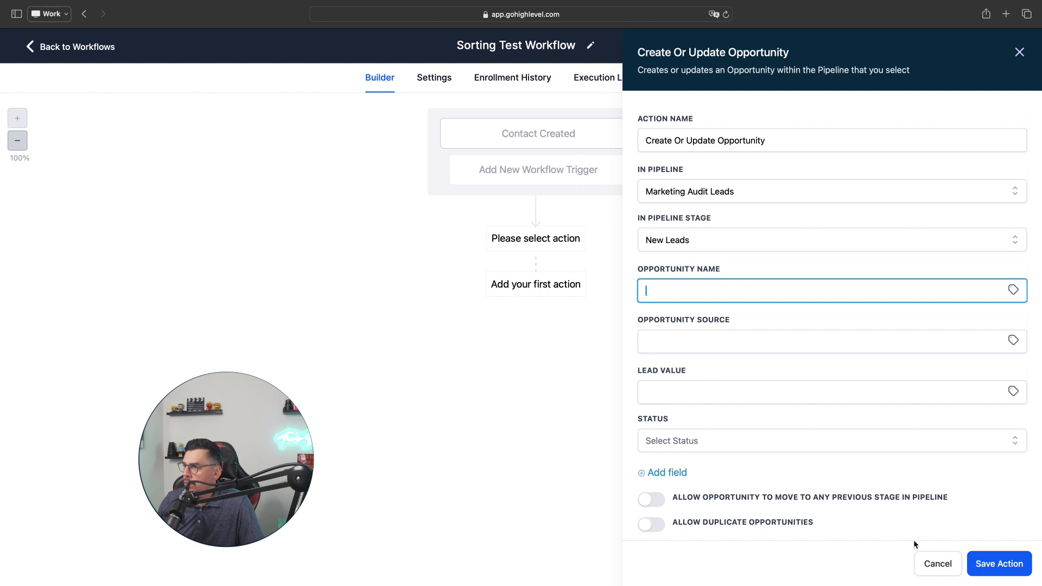
pyautogui.click(988, 565)
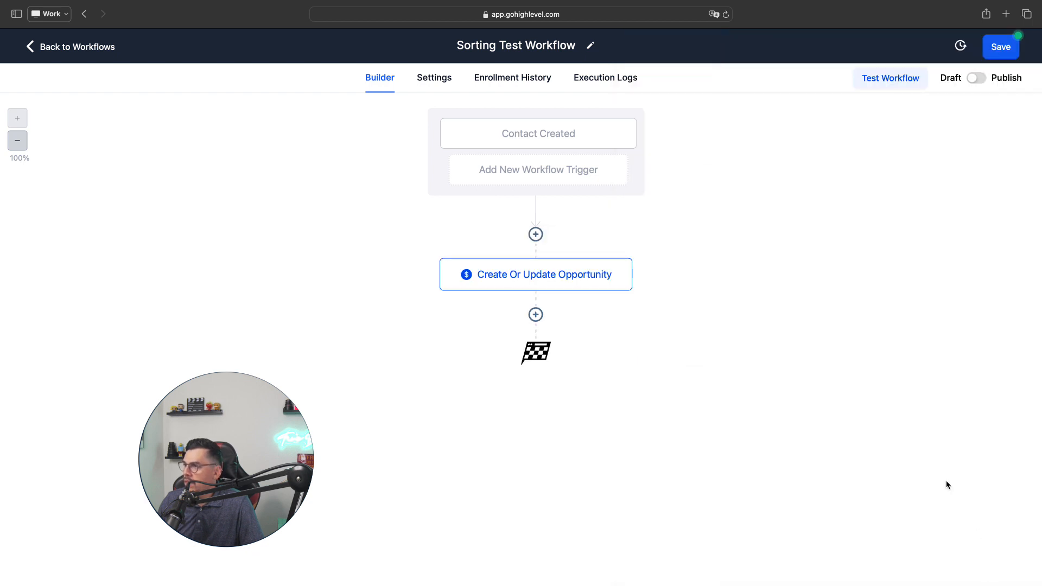
# Add an If / Else action after the opportunity action and name its first branch "Home Buyers"
pyautogui.click(535, 316)
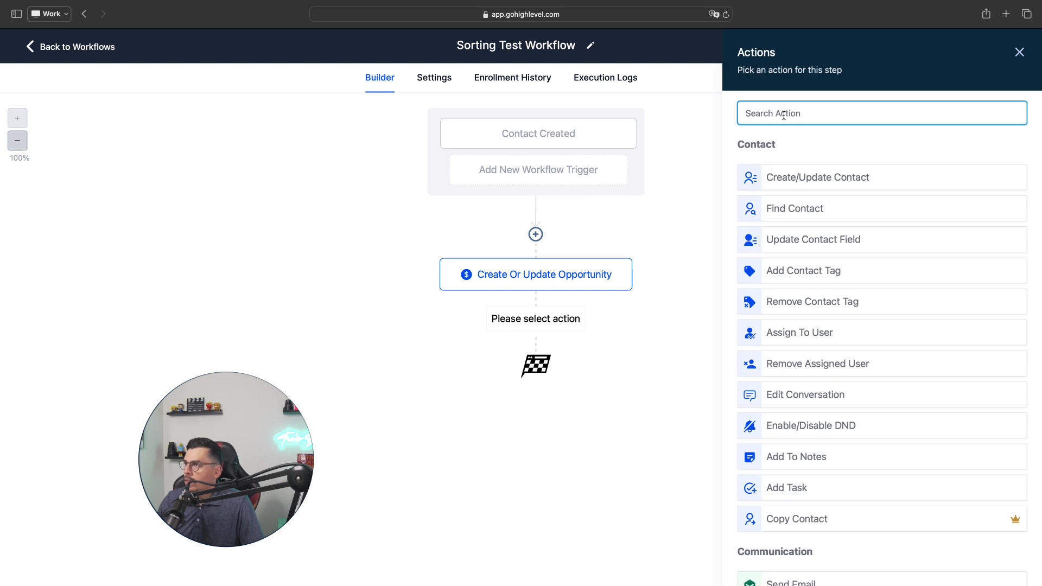
pyautogui.write('if')
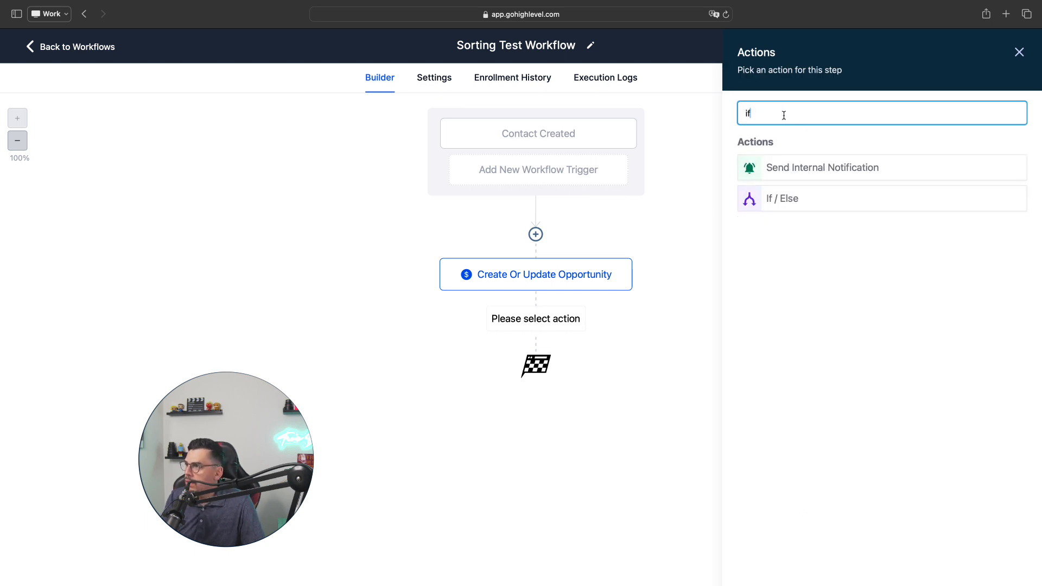
pyautogui.click(813, 200)
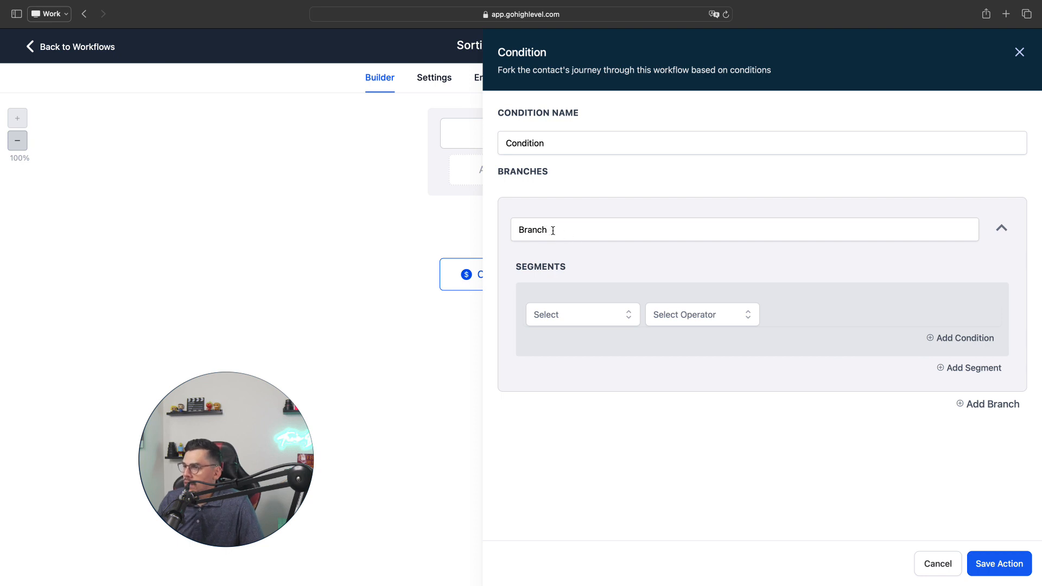
pyautogui.doubleClick(551, 229)
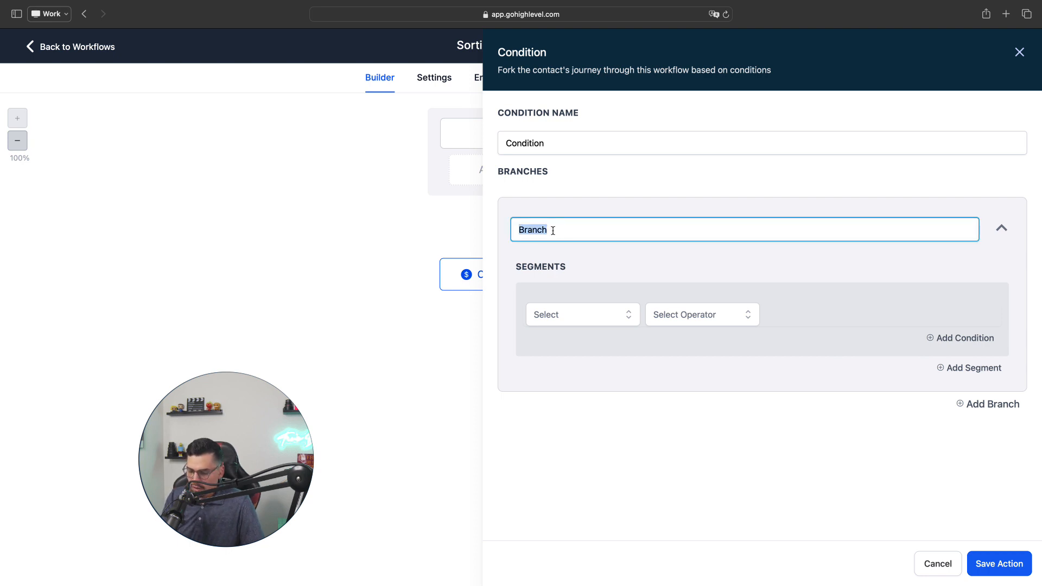
pyautogui.write('Home Buyers')
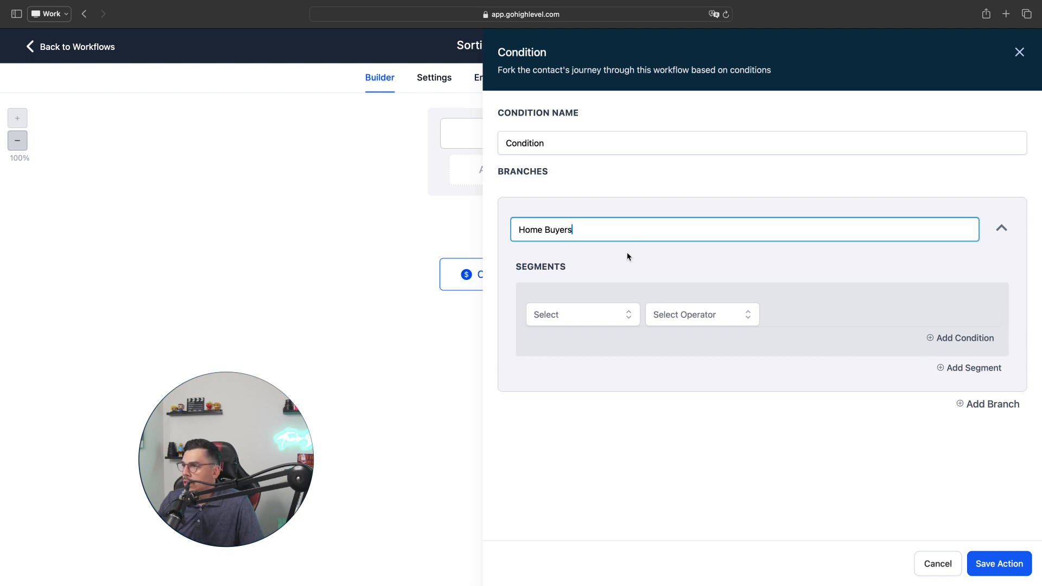
pyautogui.click(597, 265)
# Set the Home Buyers branch condition so that the contact detail Source Is "Google"
pyautogui.click(619, 316)
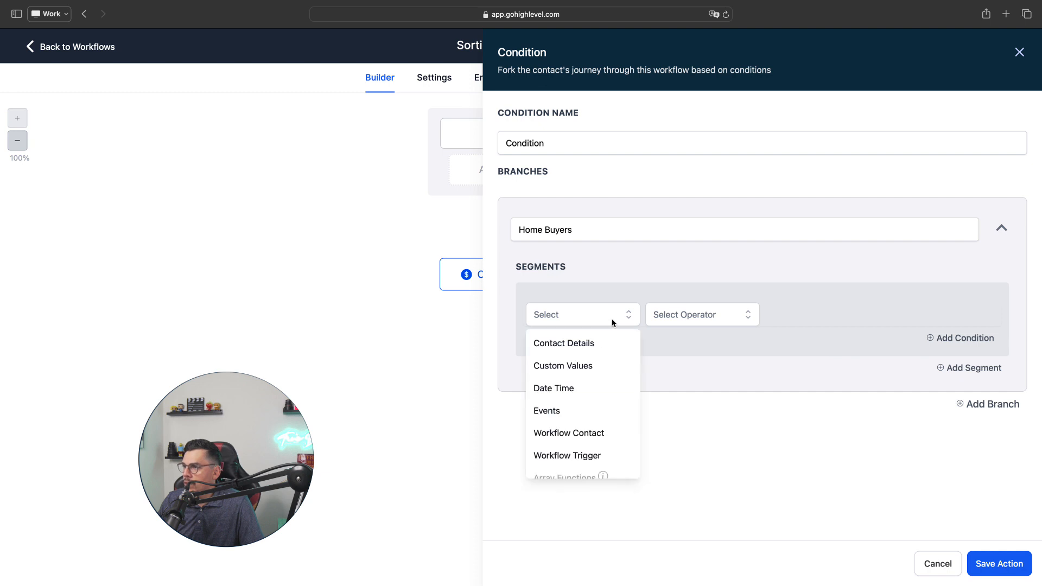
pyautogui.click(592, 346)
pyautogui.scroll(-5, 605, 426)
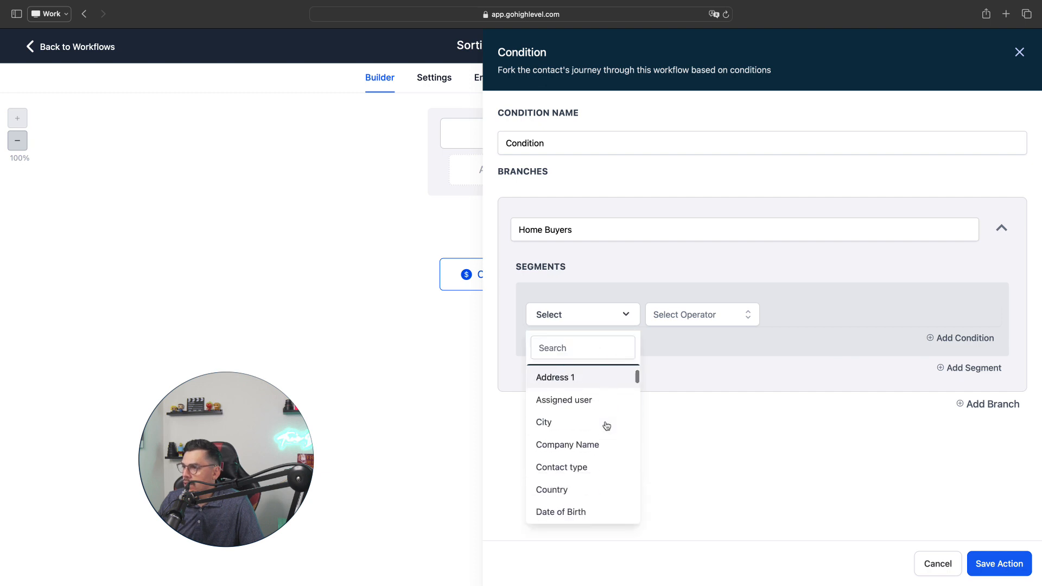
pyautogui.scroll(-2, 606, 425)
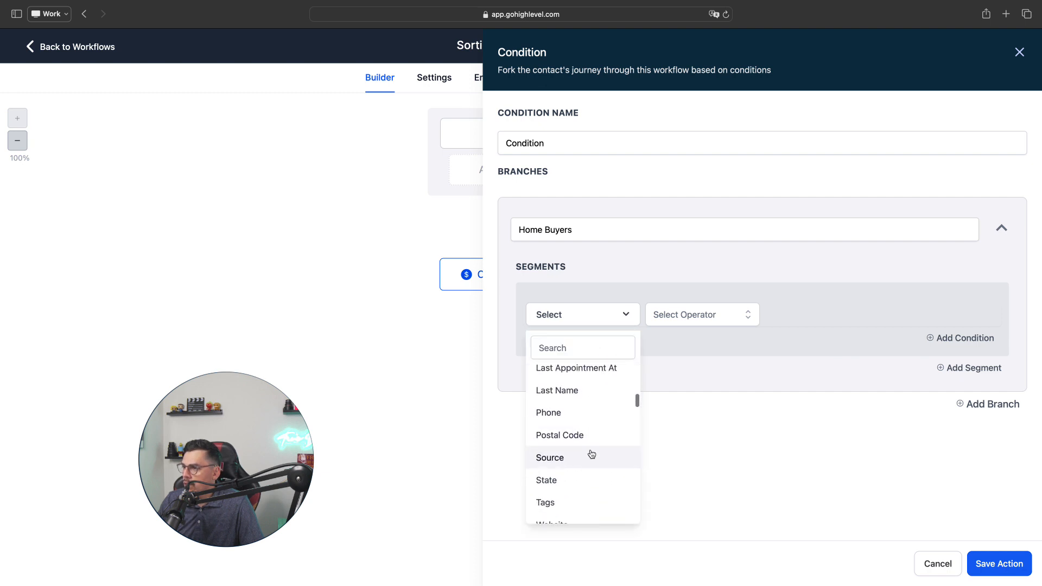
pyautogui.click(592, 455)
pyautogui.click(722, 316)
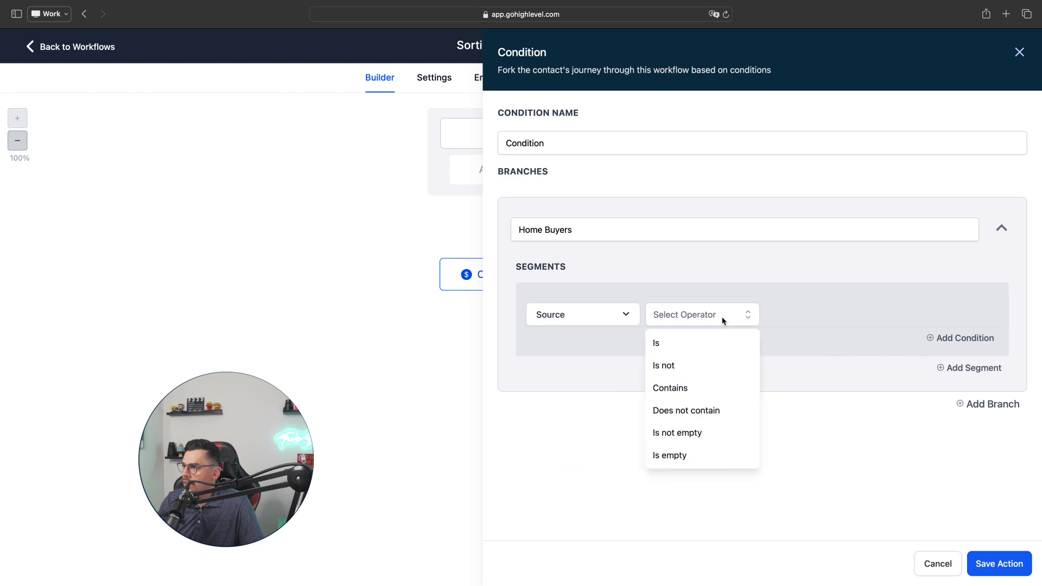
pyautogui.click(698, 343)
pyautogui.click(833, 320)
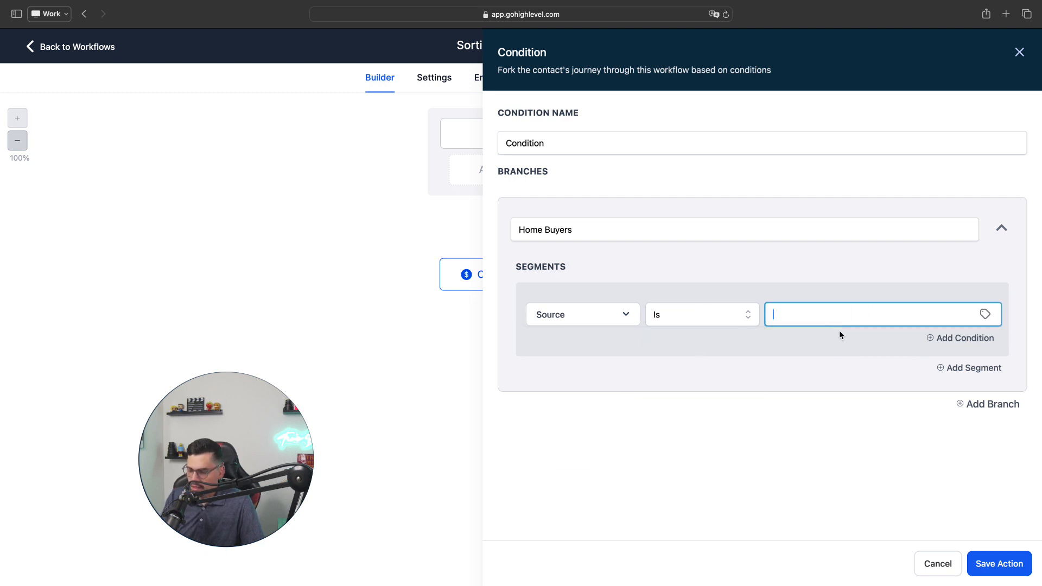
pyautogui.write('Google')
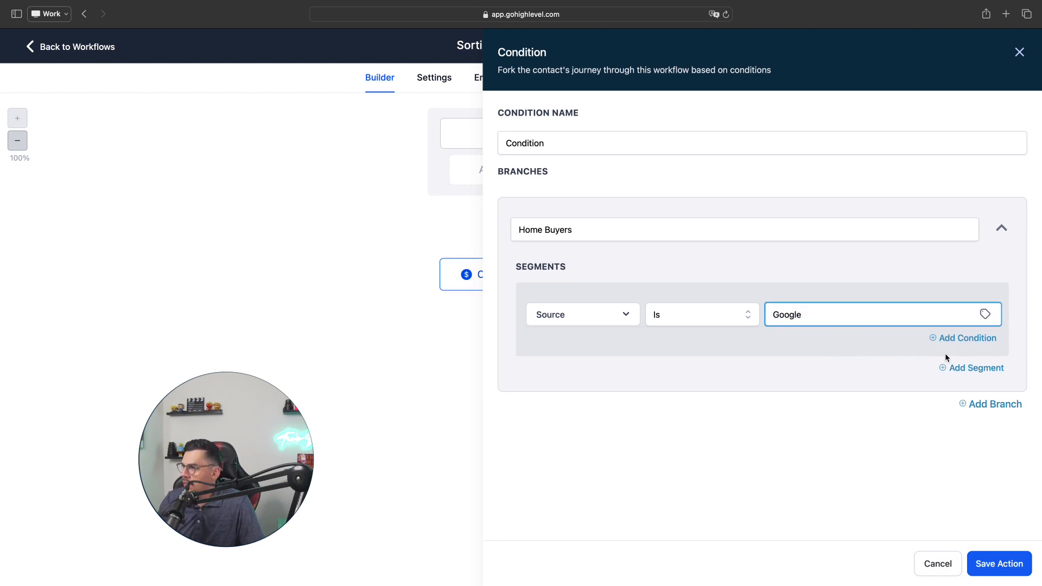
# Add a second segment to the Home Buyers branch, joined with Or, where the contact detail Source Is "FacebookAds"
pyautogui.click(973, 369)
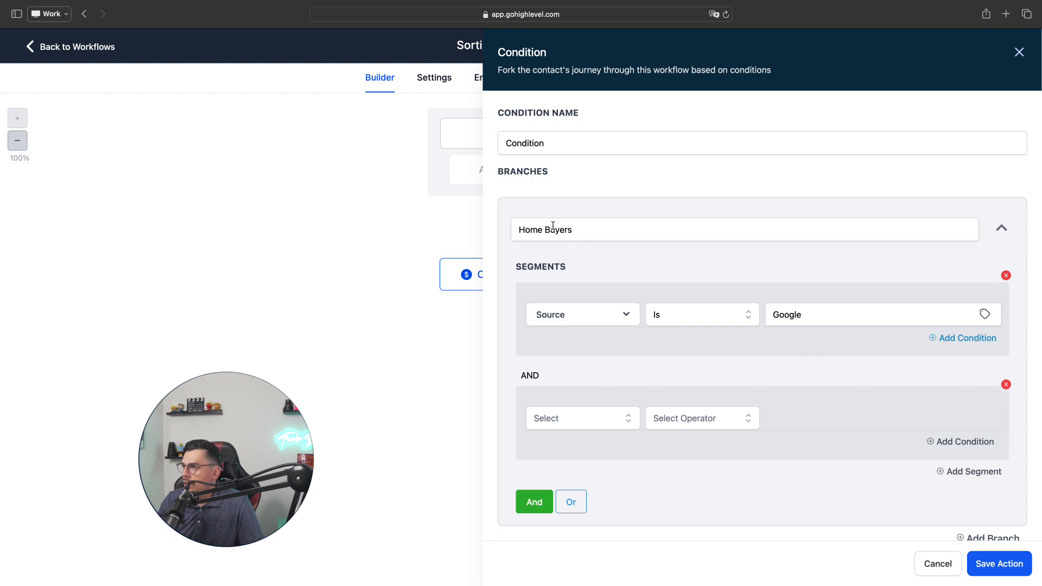
pyautogui.click(573, 503)
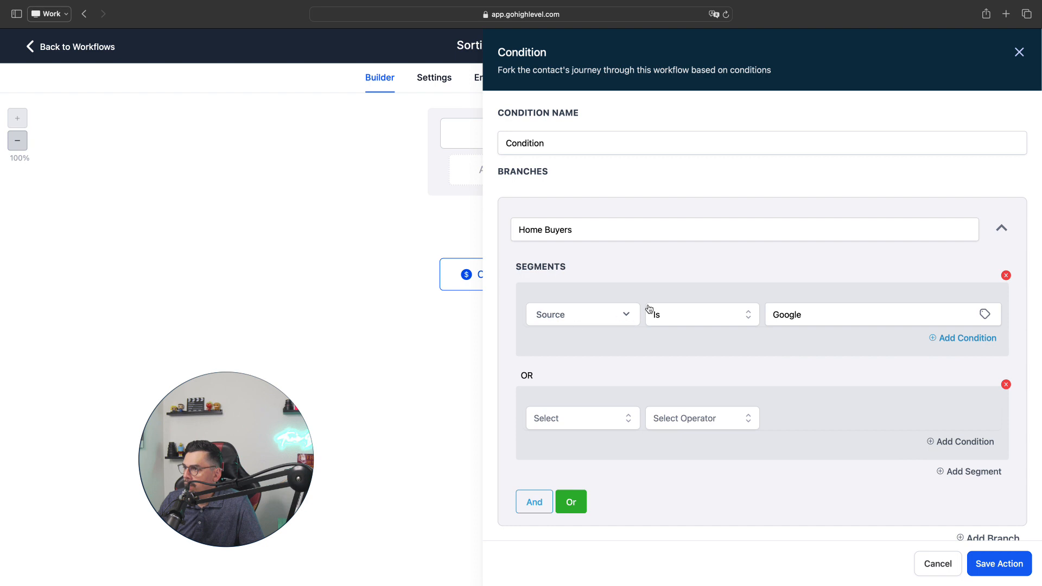
pyautogui.click(615, 423)
pyautogui.scroll(-2, 595, 462)
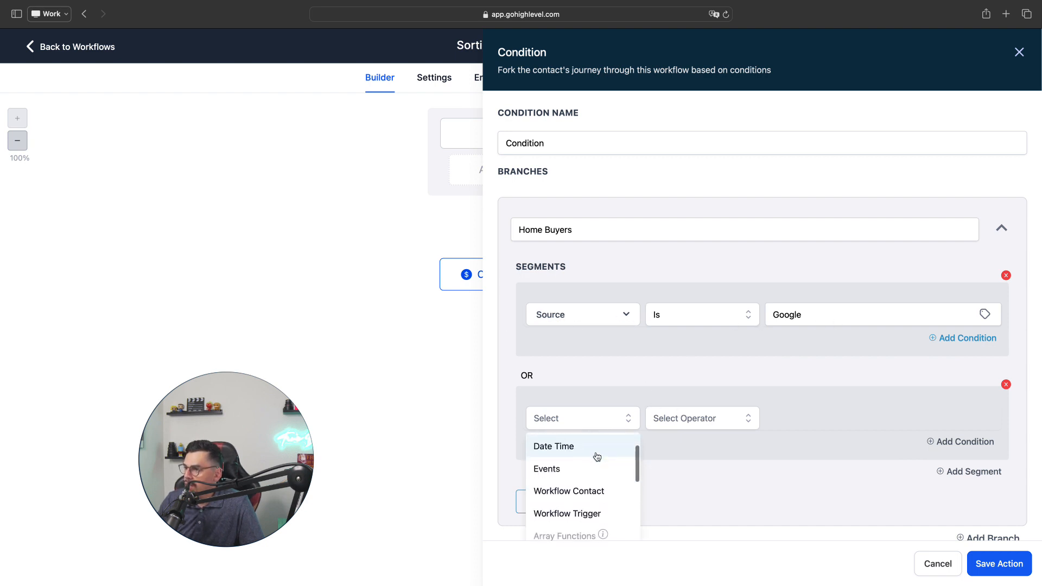
pyautogui.scroll(2, 598, 457)
pyautogui.click(595, 450)
pyautogui.scroll(-6, 602, 500)
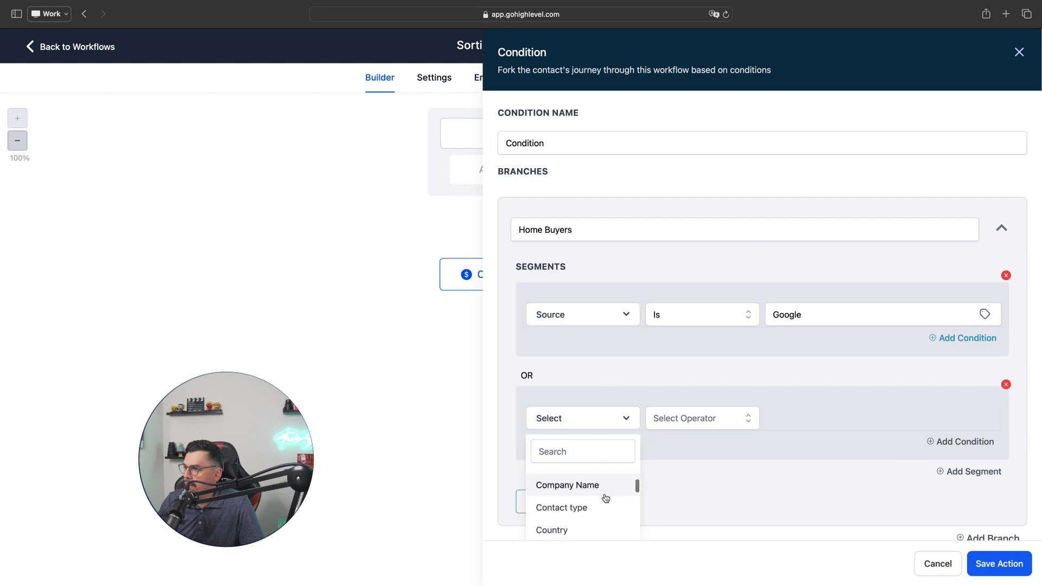
pyautogui.scroll(-4, 596, 502)
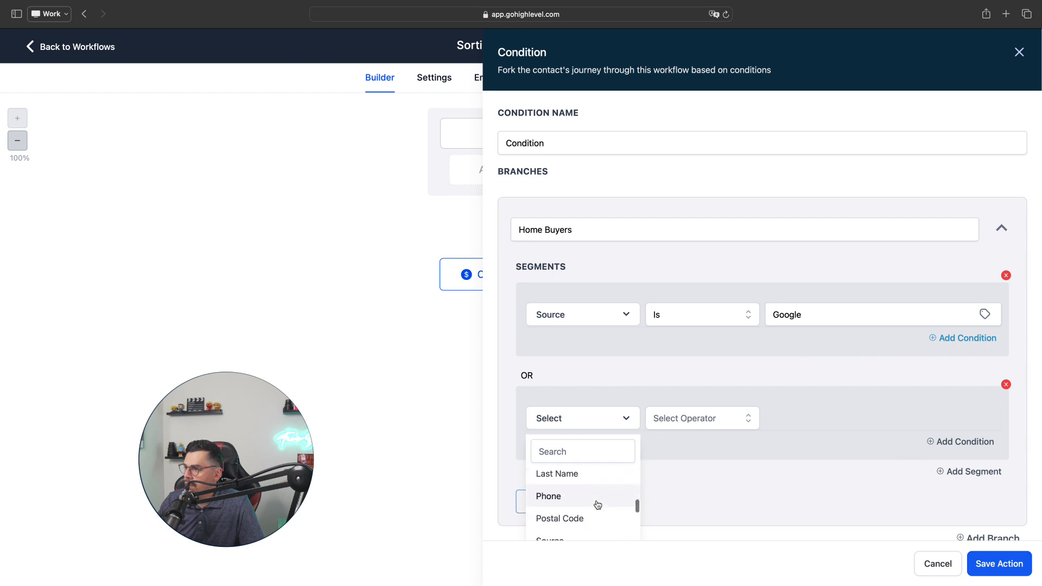
pyautogui.click(589, 518)
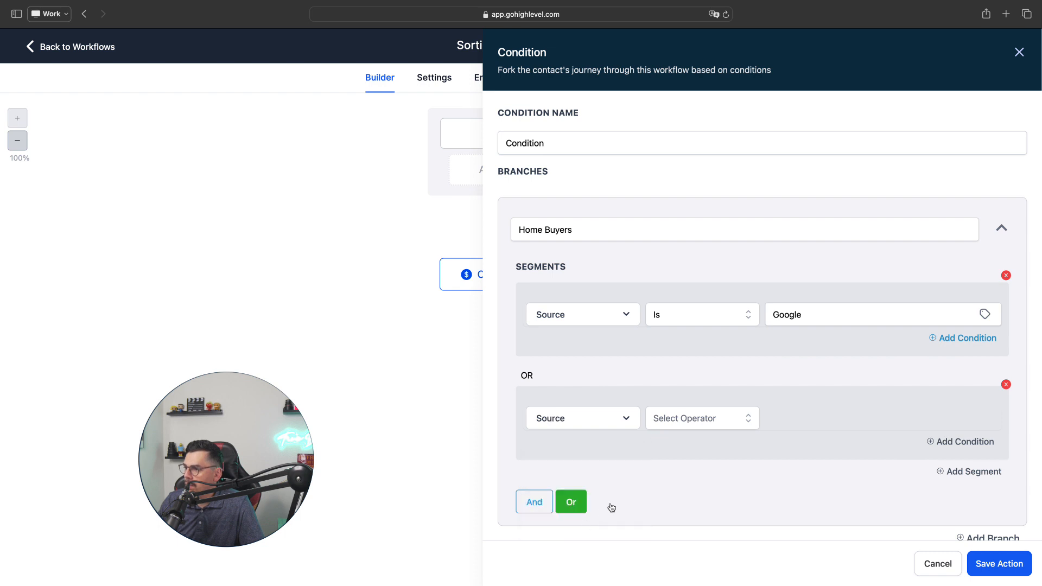
pyautogui.click(697, 425)
pyautogui.click(681, 454)
pyautogui.click(818, 413)
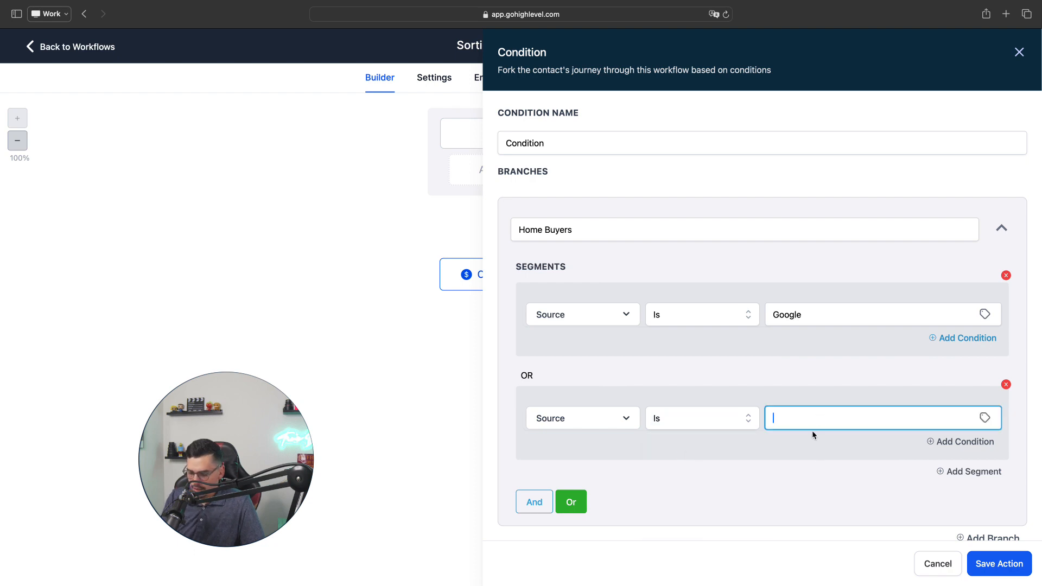
pyautogui.write('FacebookAds')
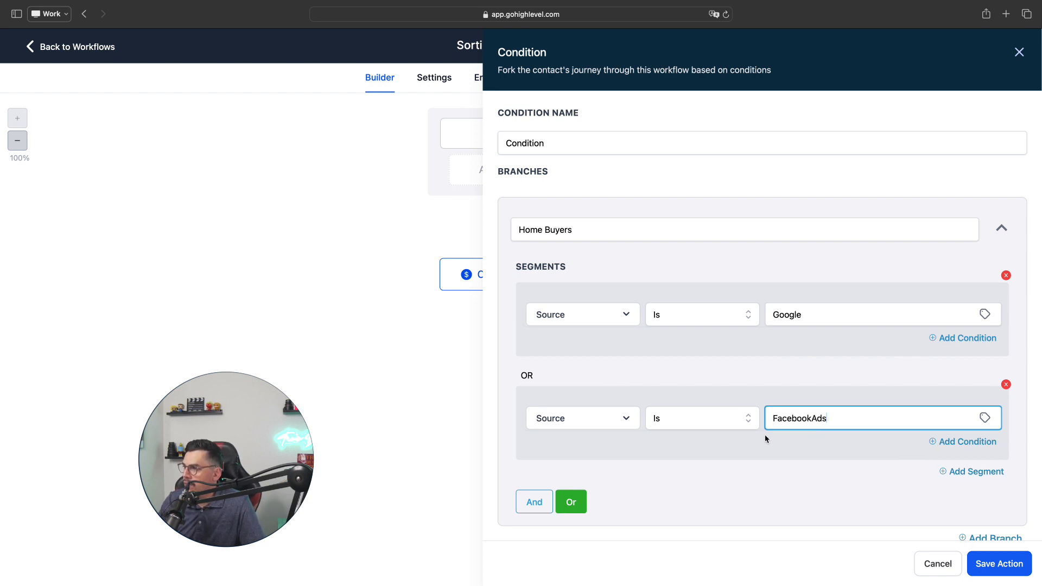
pyautogui.click(825, 453)
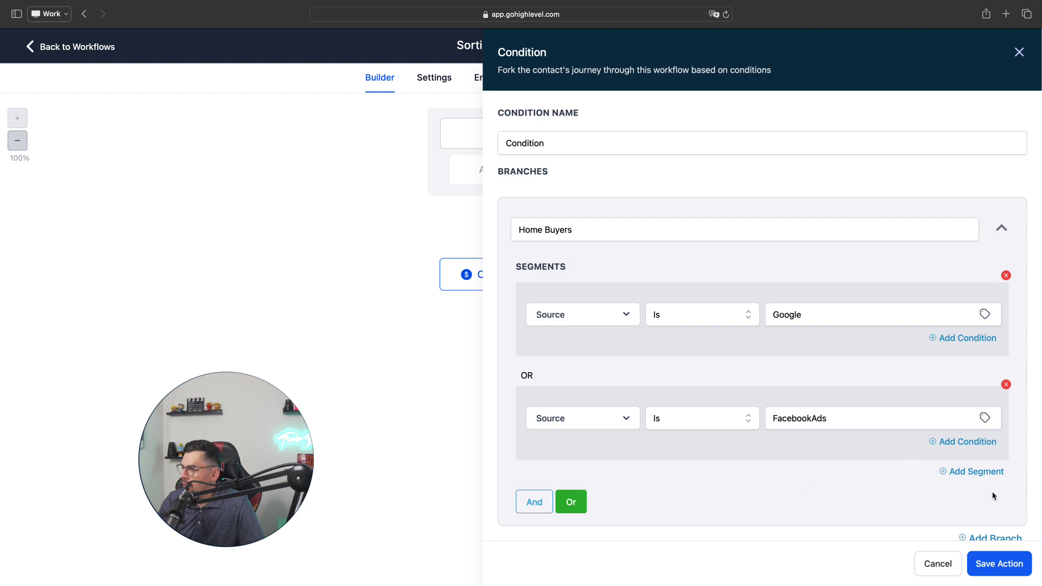
# Add a second branch to the condition and name it "Home Sellers"
pyautogui.scroll(-1, 950, 481)
pyautogui.click(994, 513)
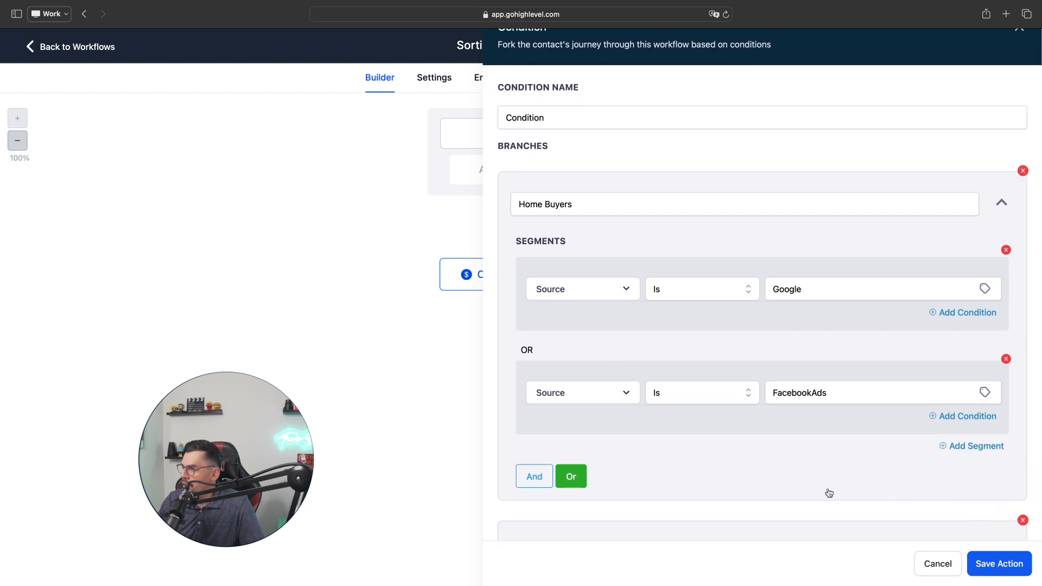
pyautogui.scroll(-5, 819, 486)
pyautogui.scroll(4, 819, 486)
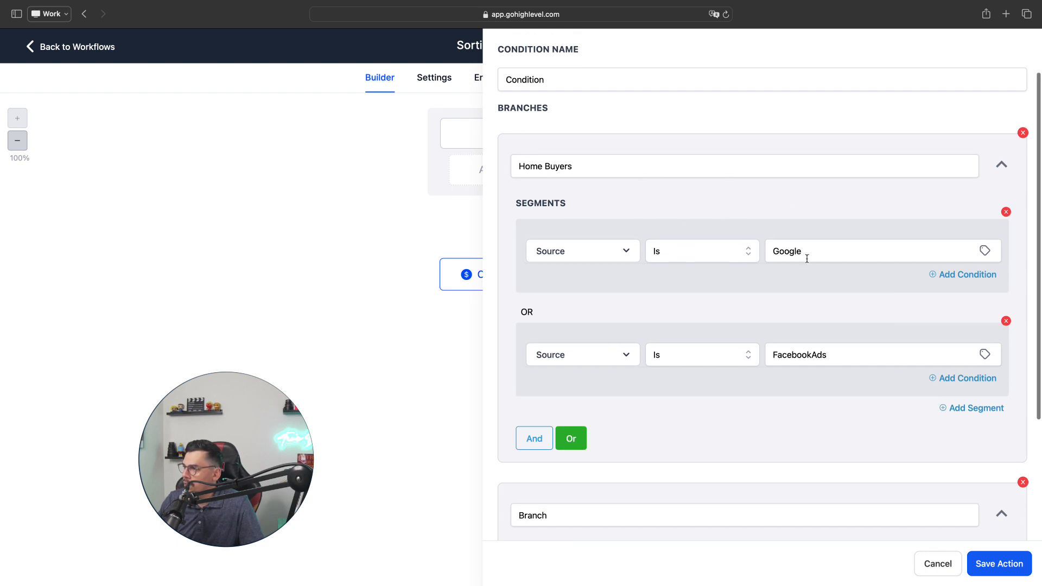
pyautogui.scroll(-3, 748, 292)
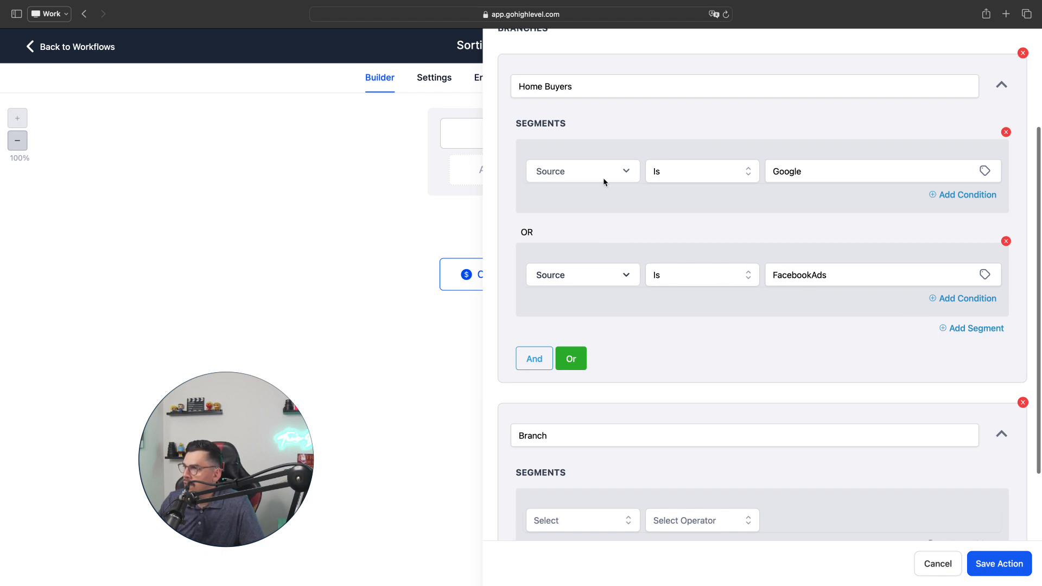
pyautogui.scroll(-4, 709, 301)
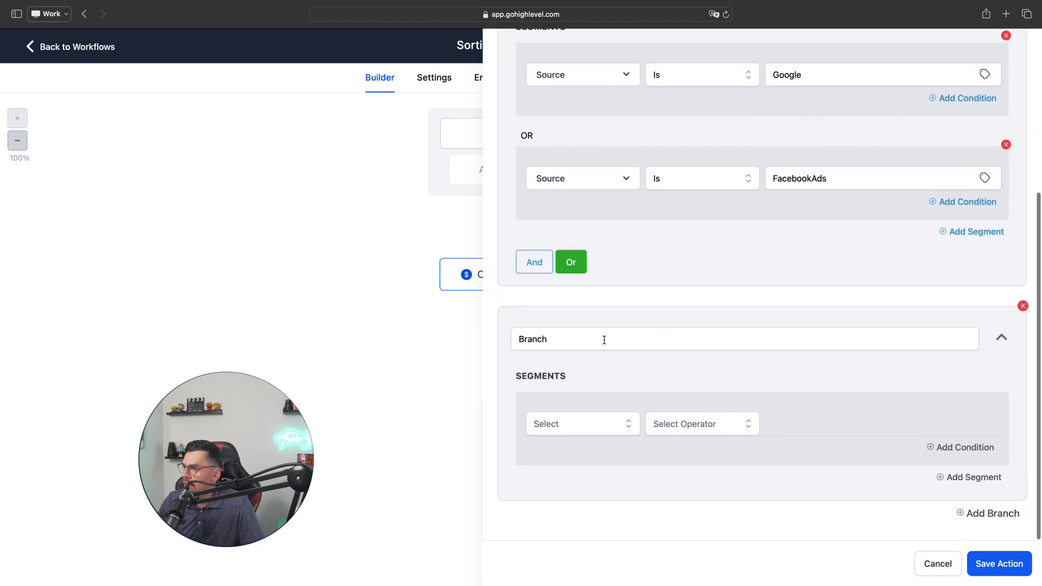
pyautogui.doubleClick(553, 340)
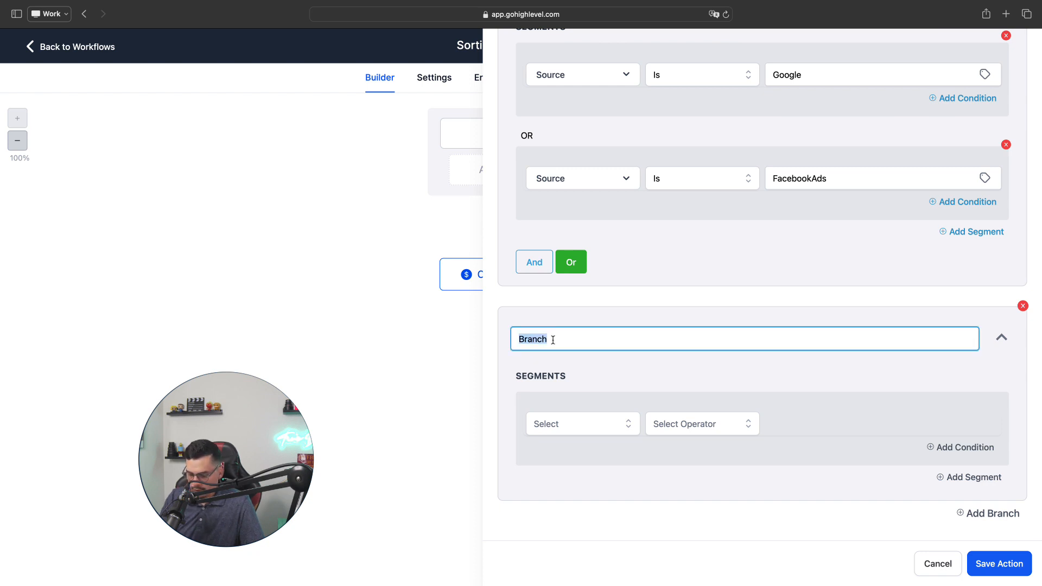
pyautogui.write('Home ')
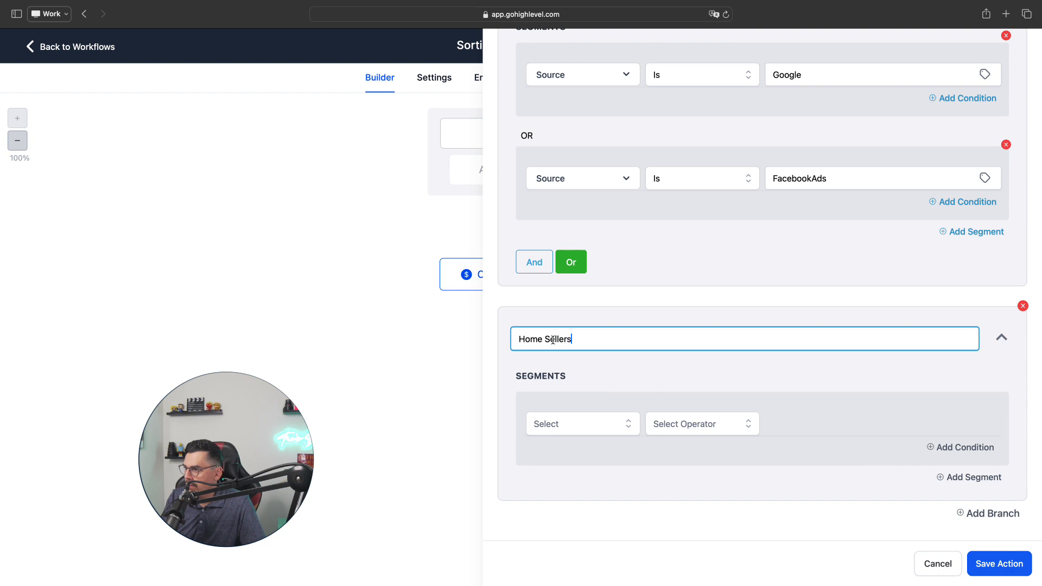
pyautogui.write('Sellers')
# Set the Home Sellers branch condition so that the contact detail Source Is "Homelite"
pyautogui.click(574, 423)
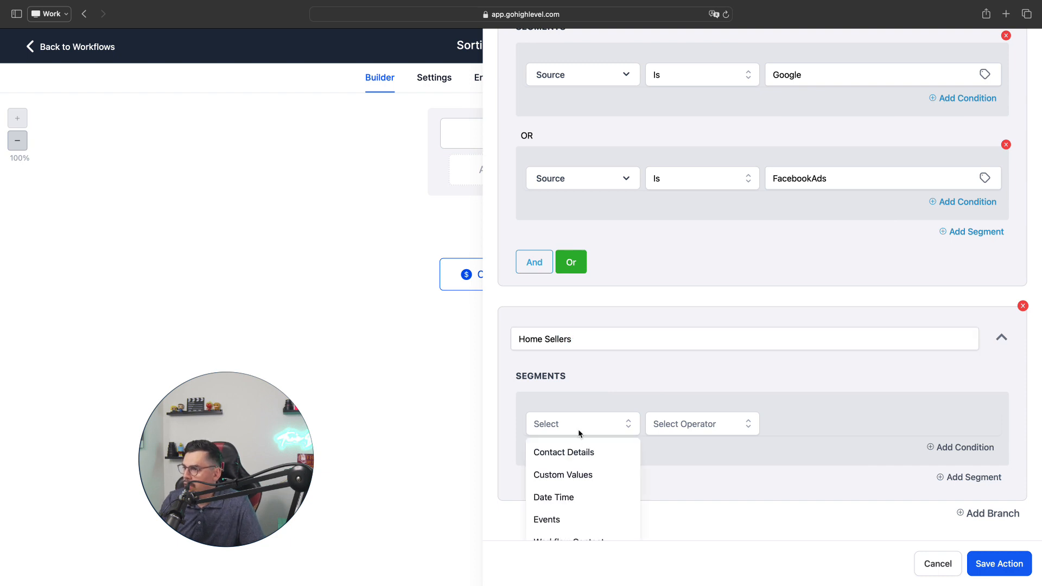
pyautogui.click(590, 461)
pyautogui.scroll(-5, 609, 513)
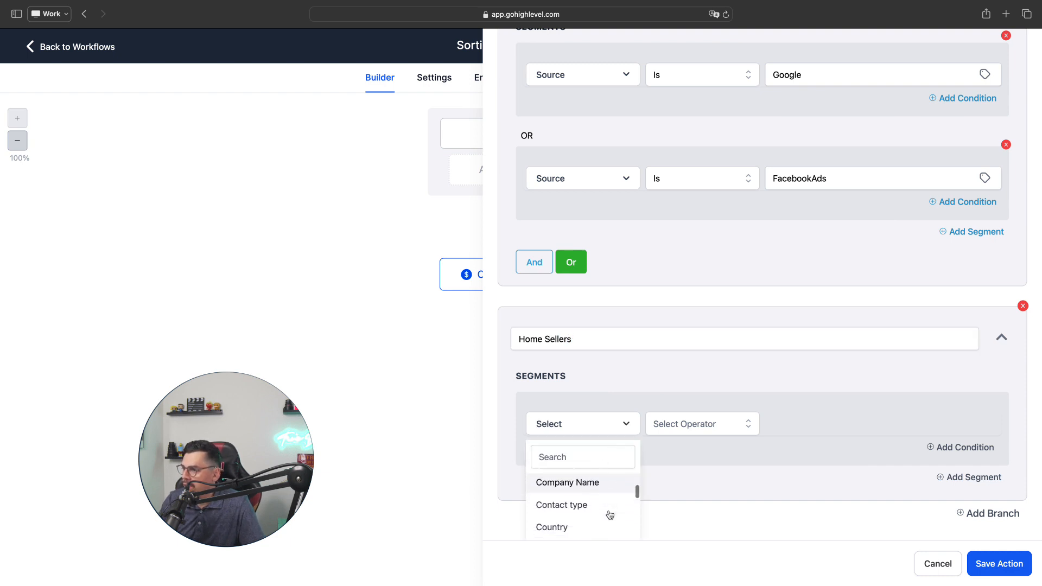
pyautogui.scroll(-10, 609, 515)
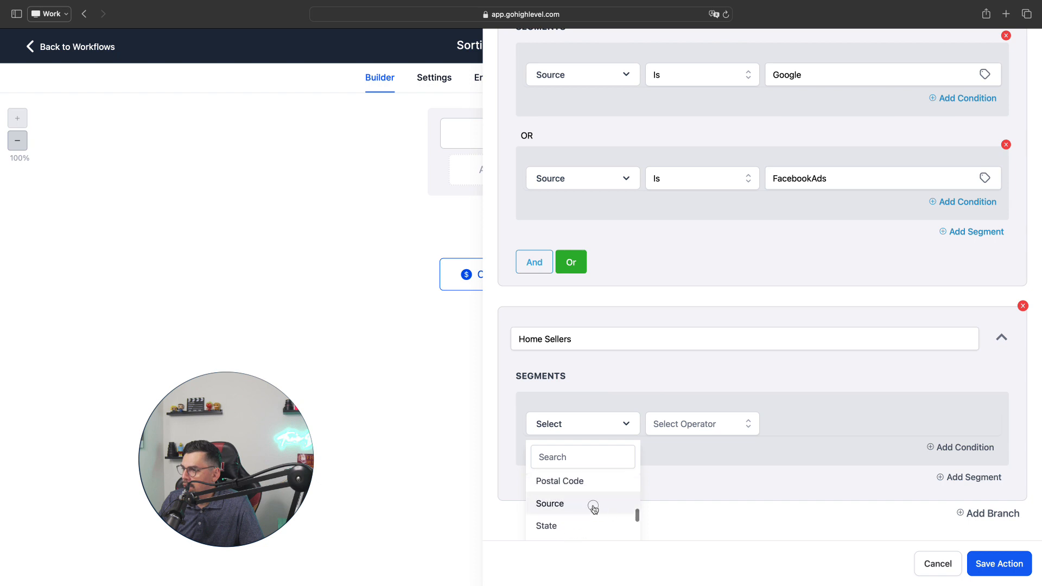
pyautogui.click(593, 505)
pyautogui.click(693, 425)
pyautogui.click(687, 459)
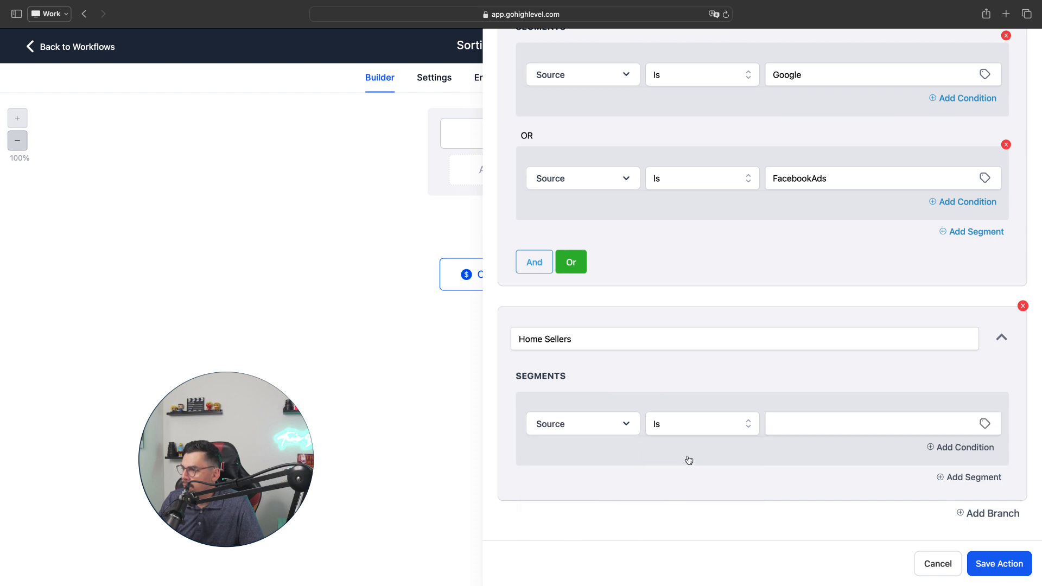
pyautogui.click(808, 424)
pyautogui.write('HO')
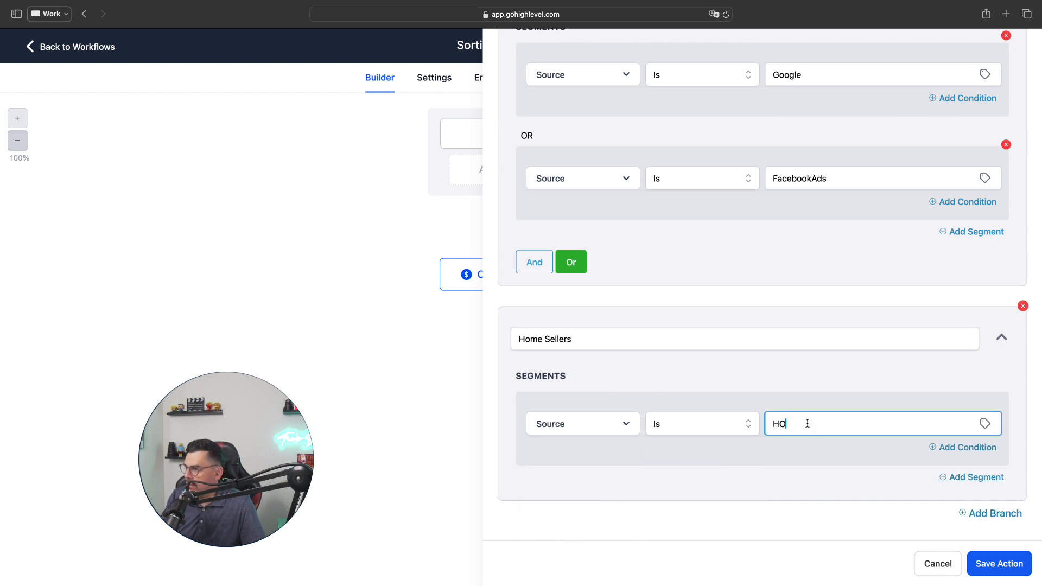
pyautogui.write('meome')
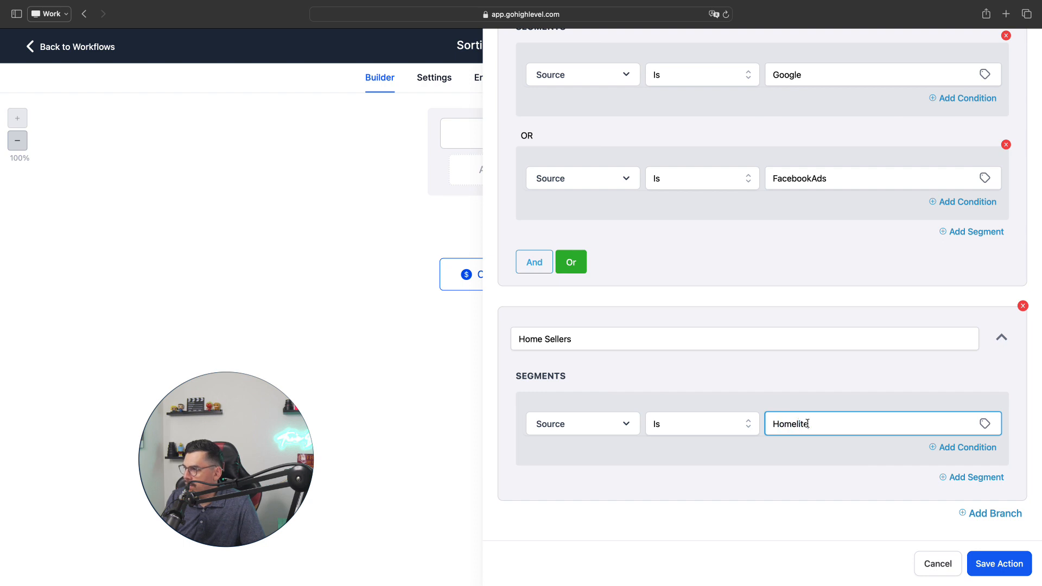
pyautogui.write('lite')
pyautogui.click(846, 485)
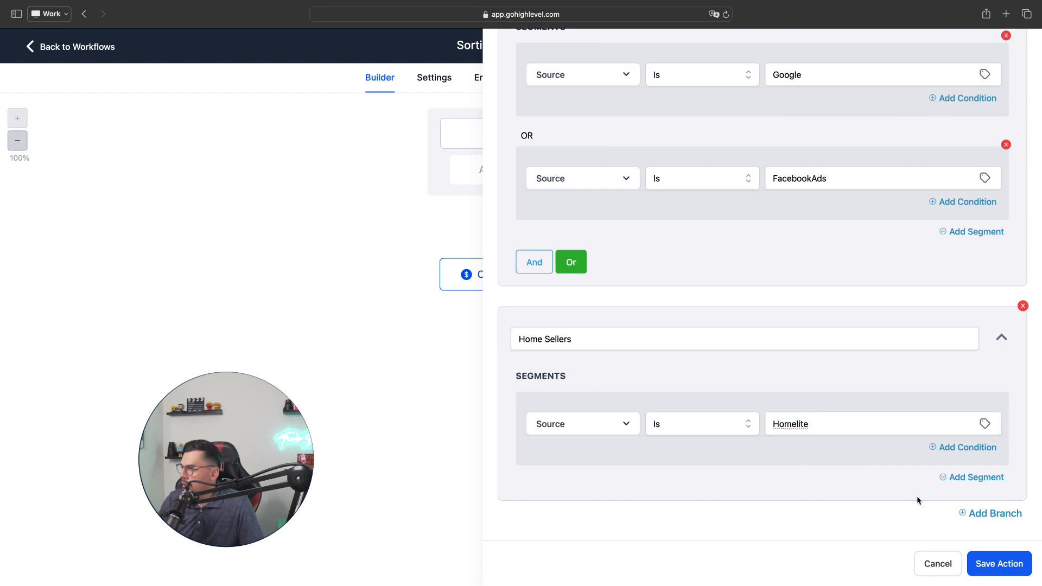
# Add an Or segment to the Home Sellers branch where the contact detail Source Is "Listingstoleads", and save the If / Else action
pyautogui.click(976, 477)
pyautogui.scroll(-3, 645, 478)
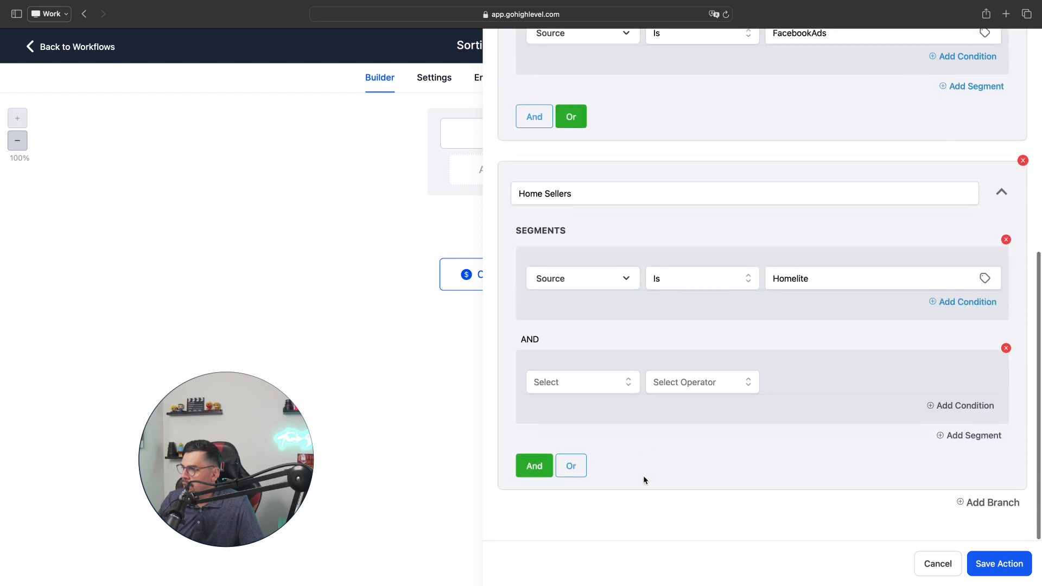
pyautogui.click(573, 476)
pyautogui.click(605, 397)
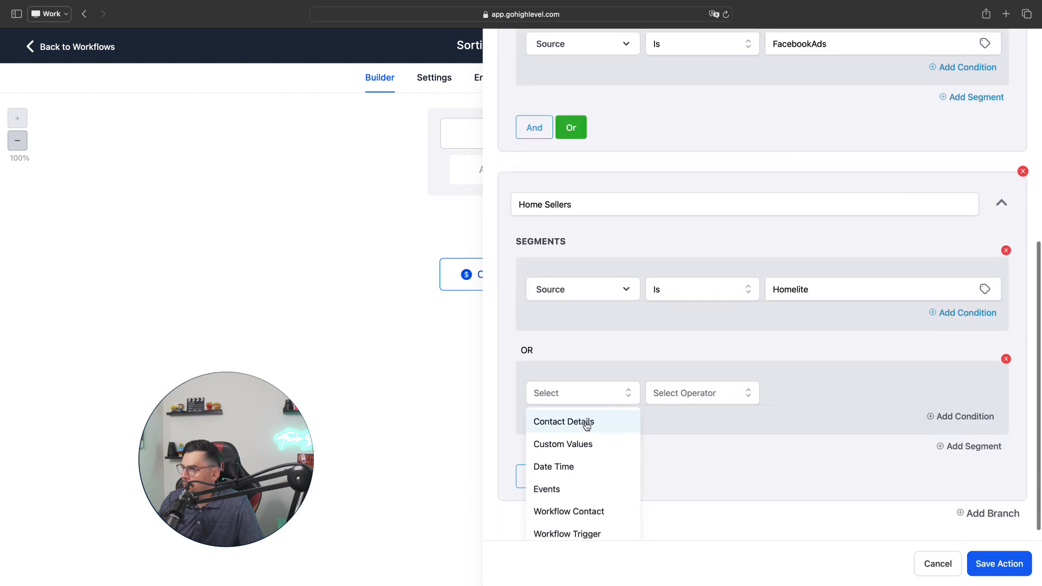
pyautogui.click(587, 426)
pyautogui.scroll(-5, 599, 472)
pyautogui.click(600, 477)
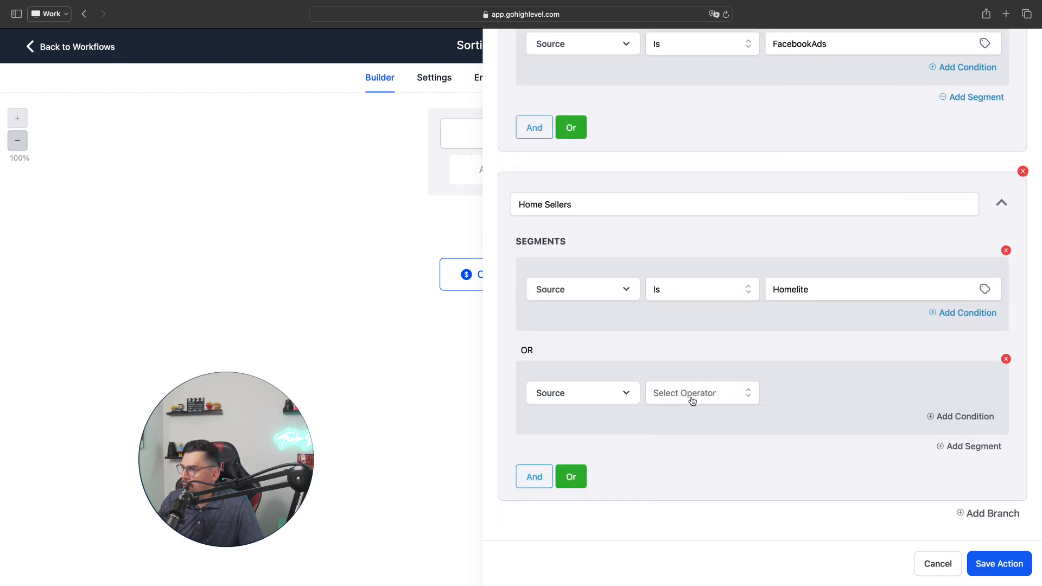
pyautogui.click(692, 395)
pyautogui.click(675, 421)
pyautogui.click(810, 393)
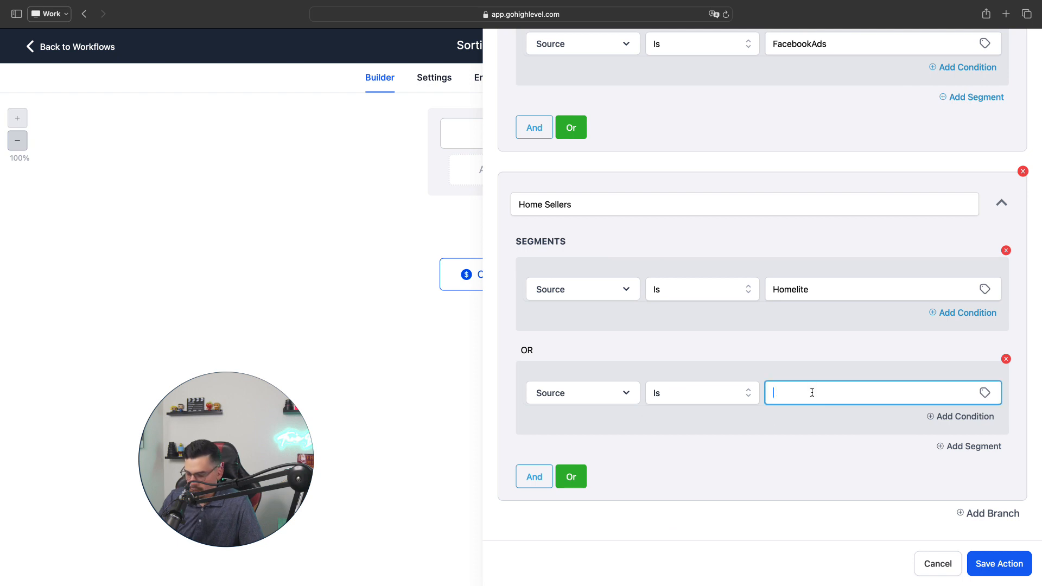
pyautogui.write('Listingstoleads')
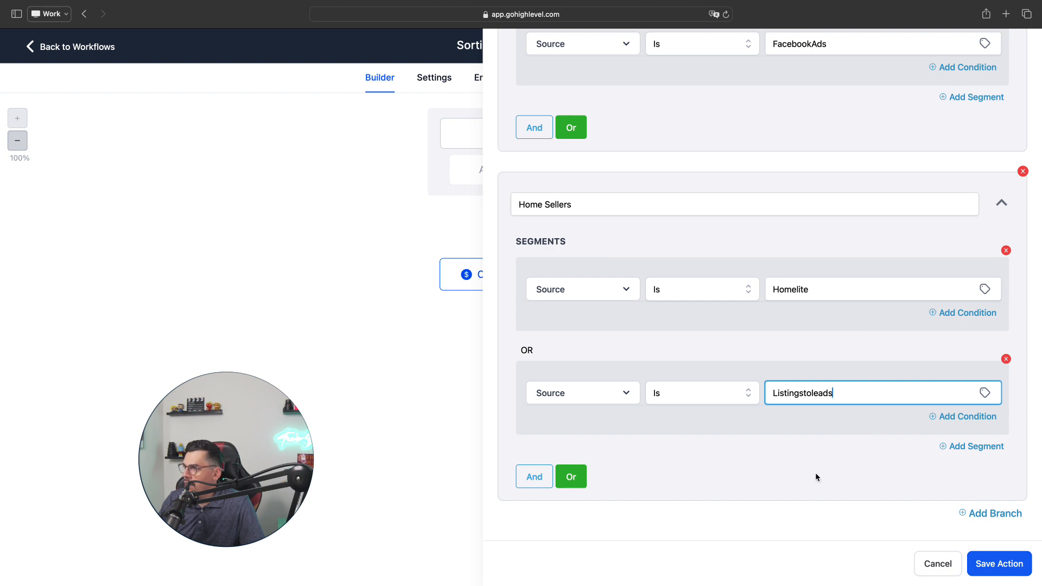
pyautogui.scroll(5, 815, 477)
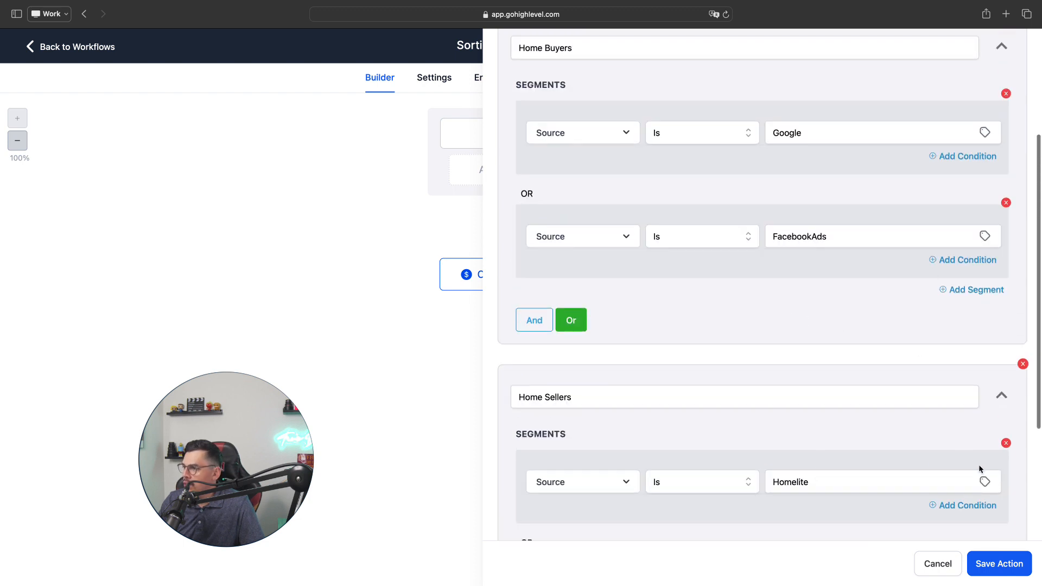
pyautogui.click(1000, 565)
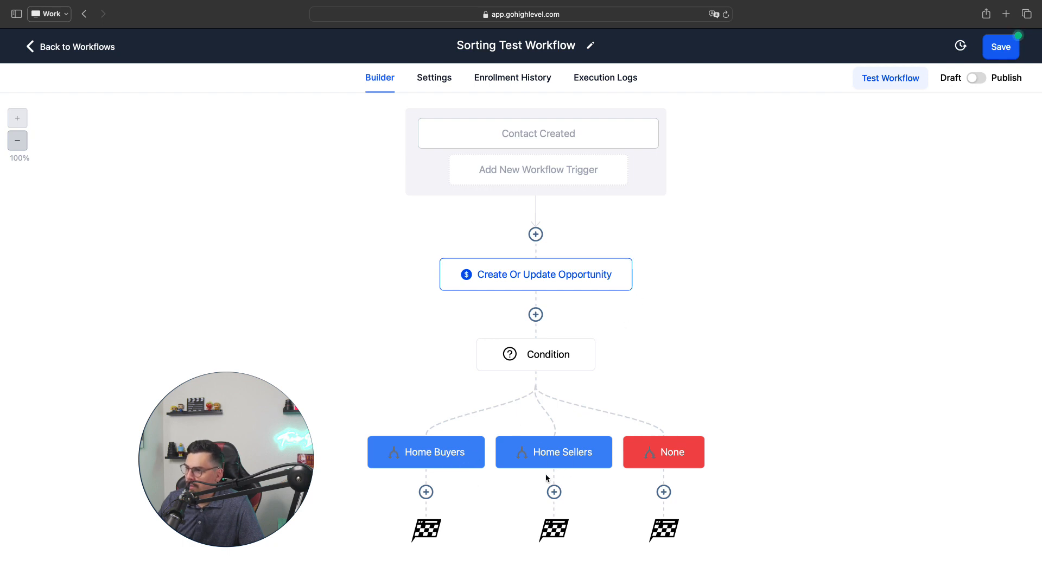
# Delete the Create Or Update Opportunity action placed before the condition
pyautogui.click(630, 259)
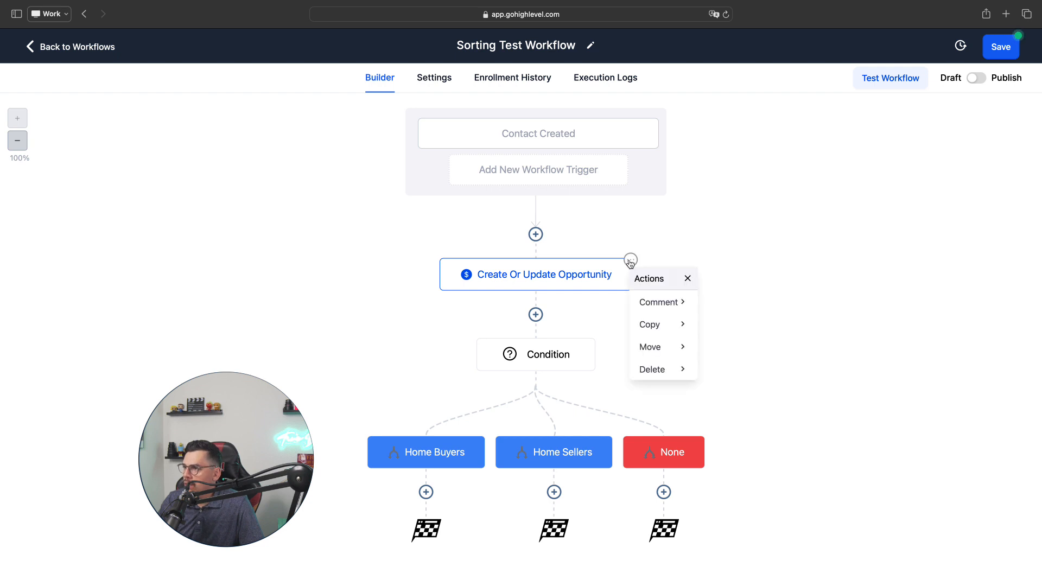
pyautogui.click(672, 369)
pyautogui.click(740, 302)
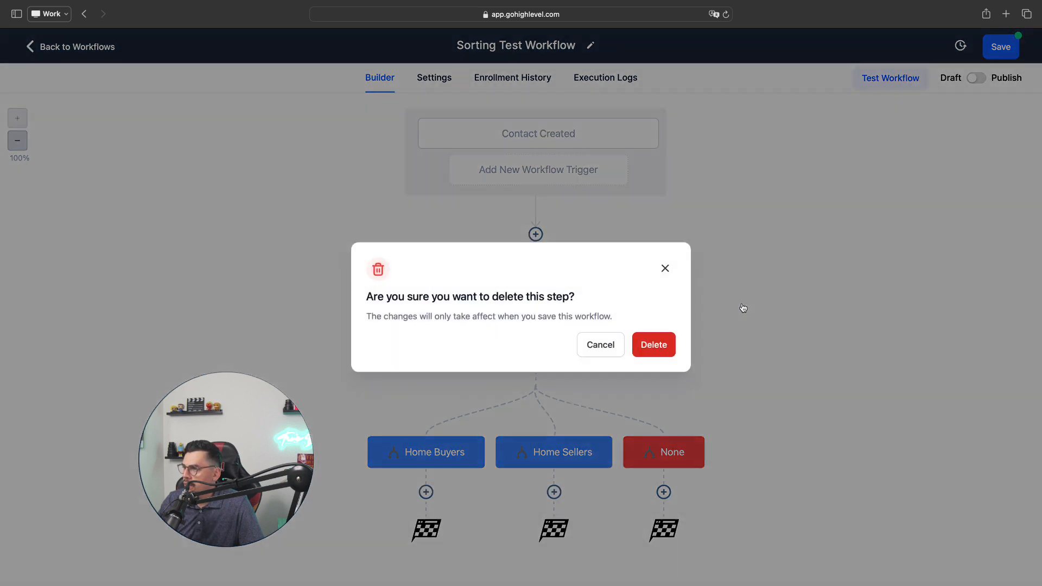
pyautogui.click(666, 342)
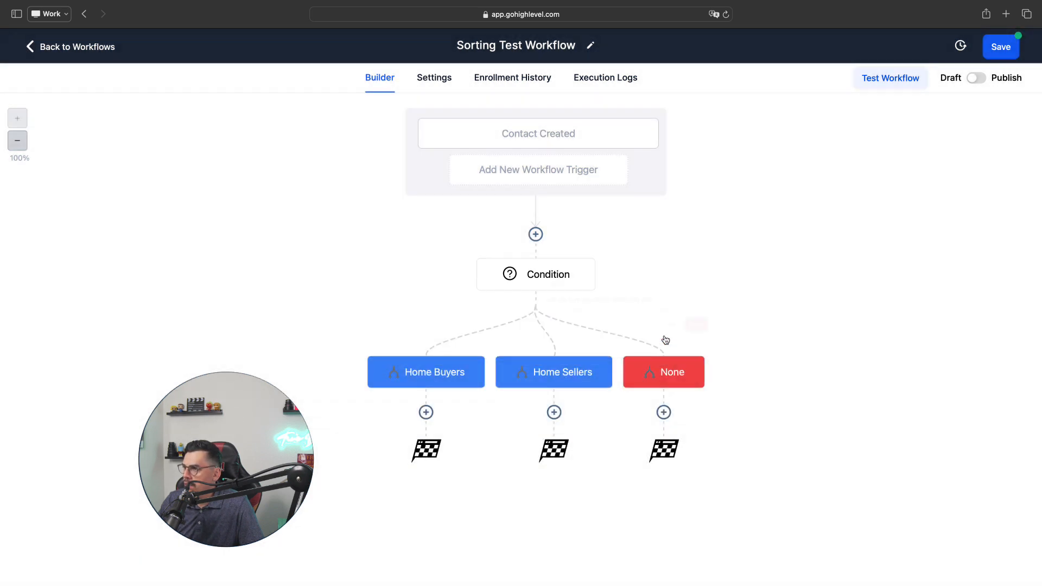
# Add a Create/Update Opportunity action under the Home Buyers branch and choose the Marketing Audit Leads pipeline for it
pyautogui.click(426, 414)
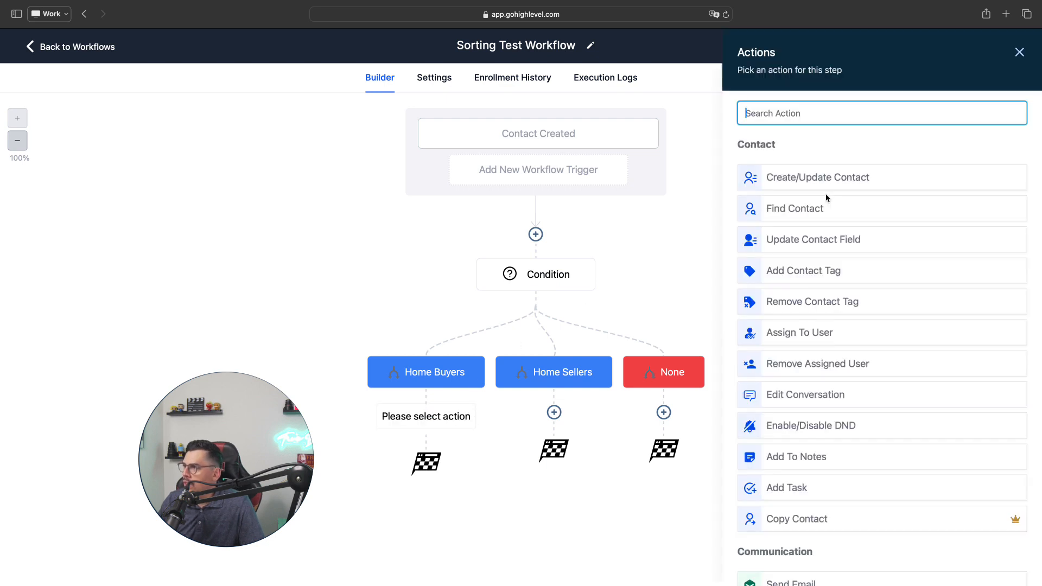
pyautogui.write('update')
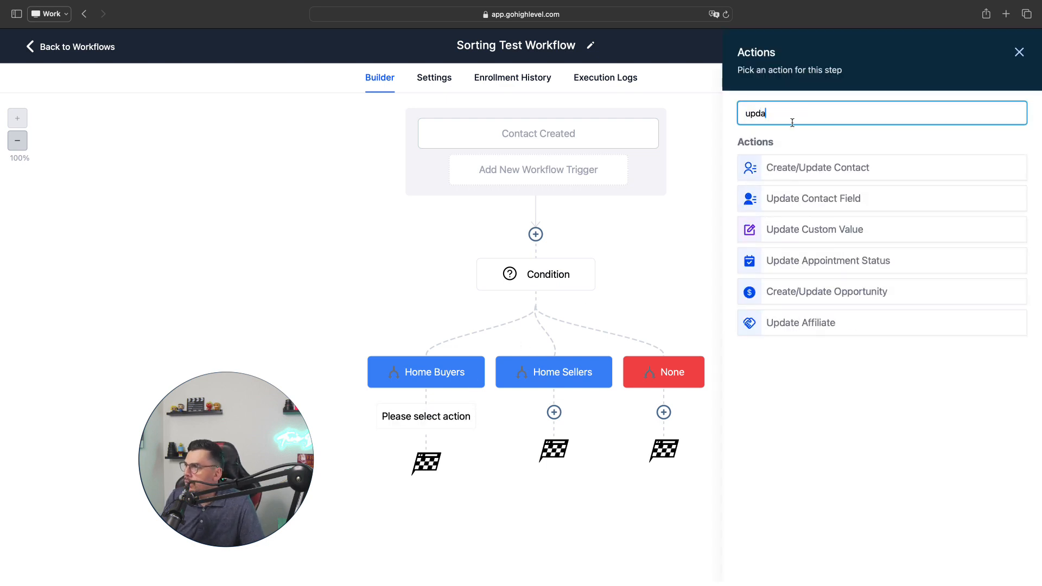
pyautogui.click(840, 296)
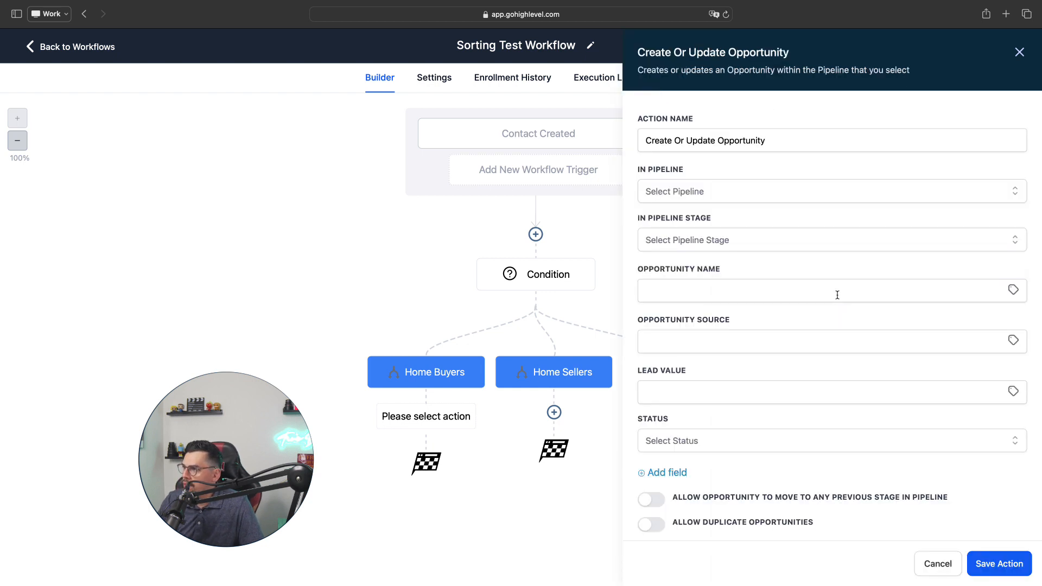
pyautogui.click(734, 194)
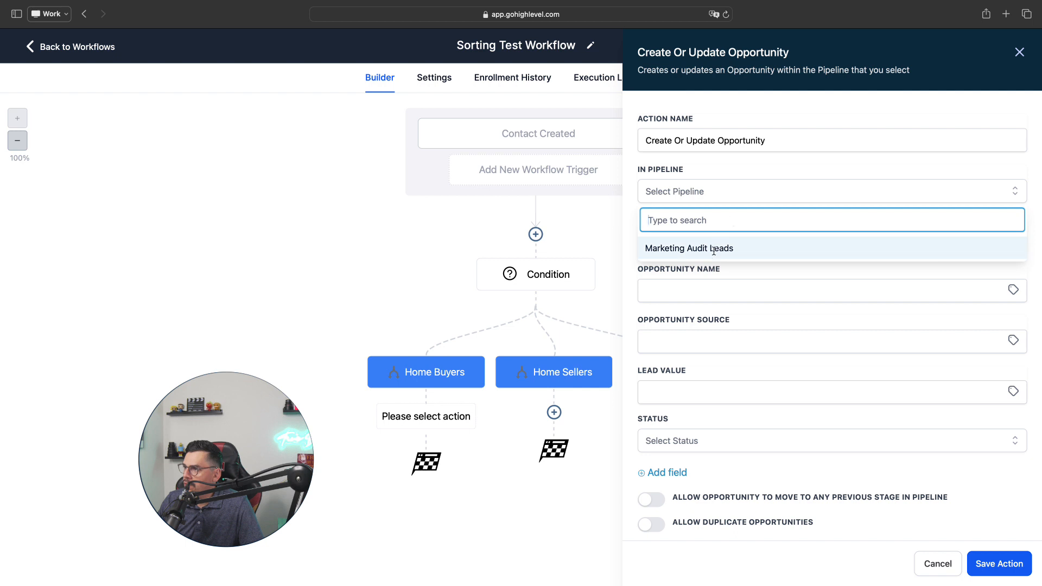
pyautogui.click(730, 246)
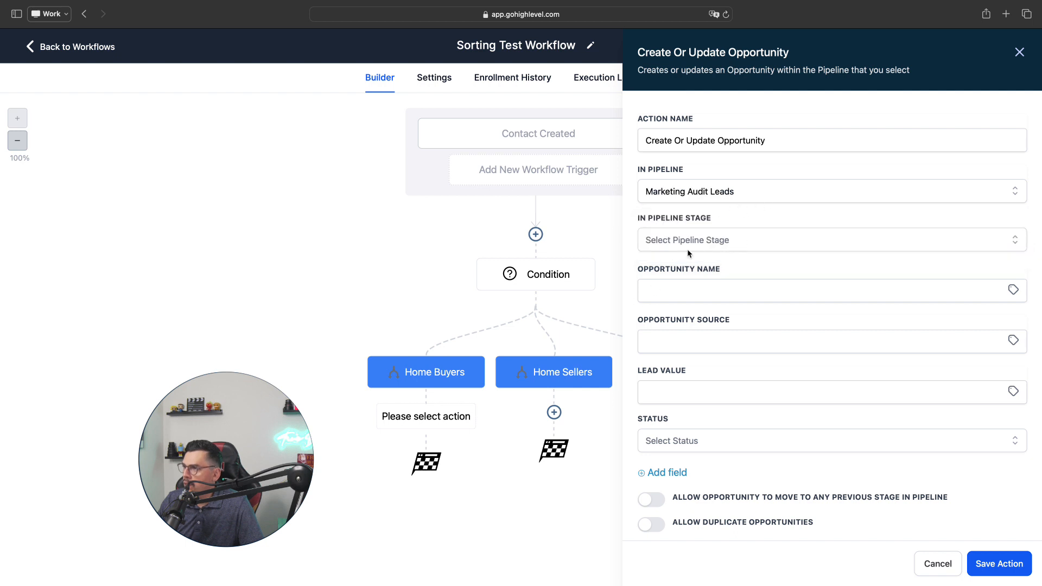
# Set the opportunity action's pipeline stage to Hot Leads
pyautogui.click(728, 240)
pyautogui.click(702, 298)
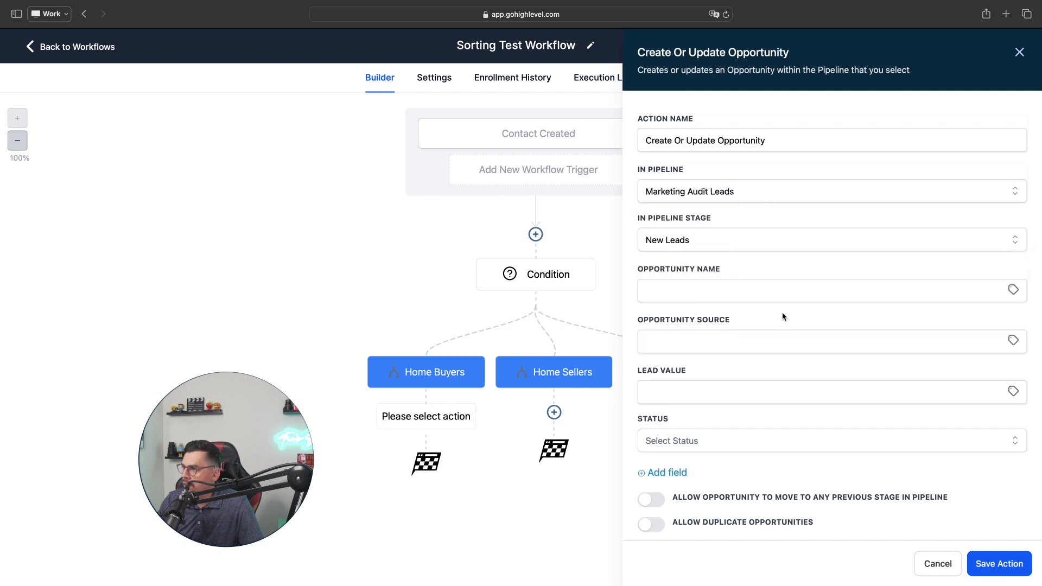
pyautogui.click(722, 288)
pyautogui.click(711, 237)
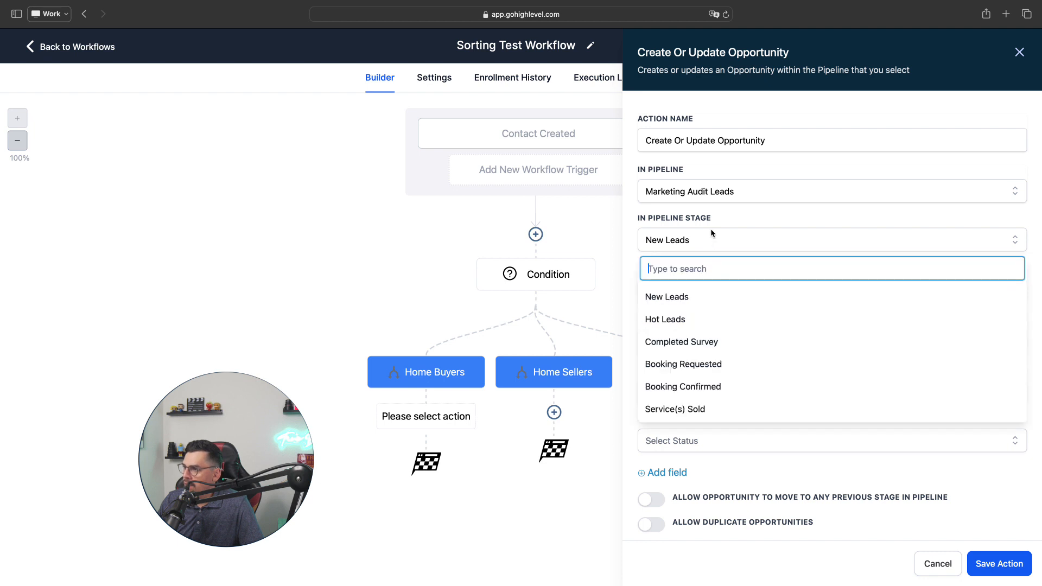
pyautogui.click(693, 320)
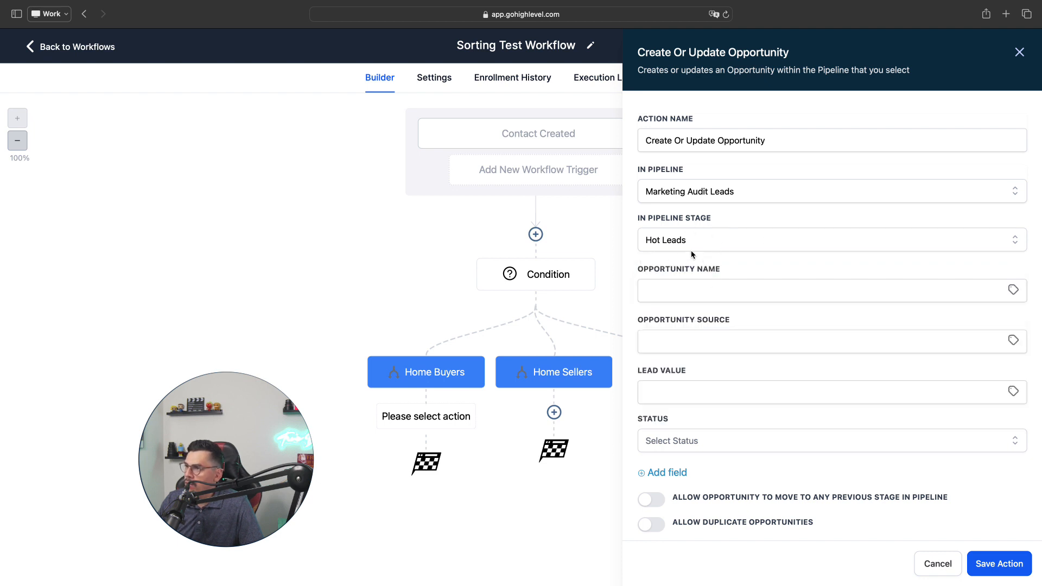
# Review the opportunity's name, source, lead value and status fields without filling them in, and save the action
pyautogui.click(693, 288)
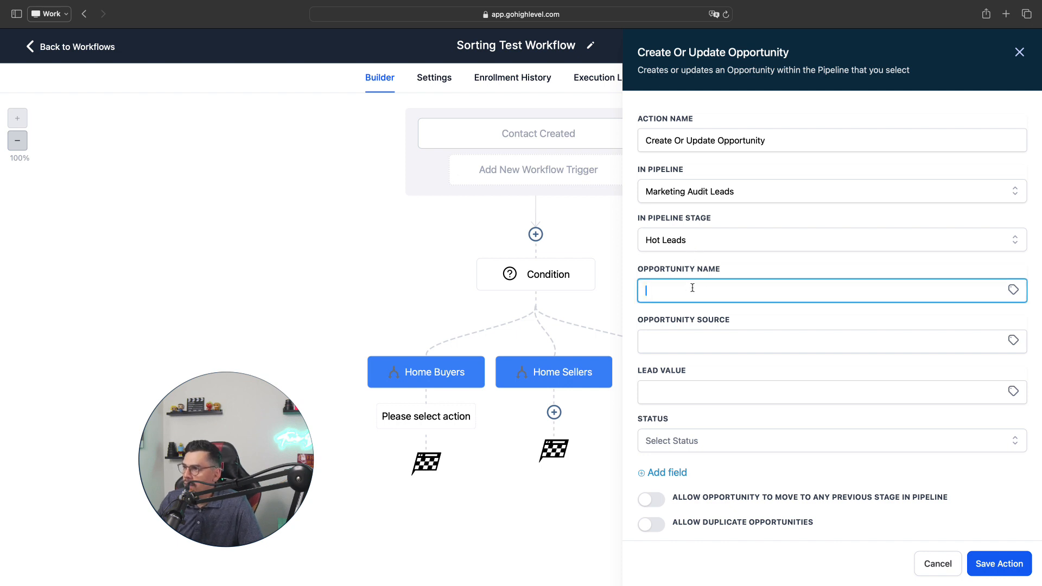
pyautogui.click(678, 341)
pyautogui.click(693, 395)
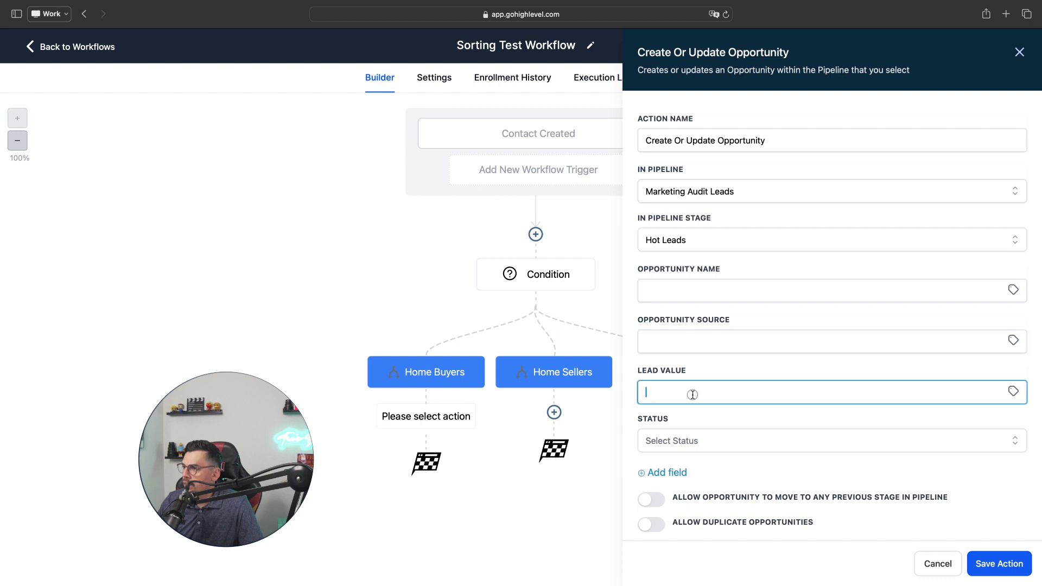
pyautogui.click(714, 441)
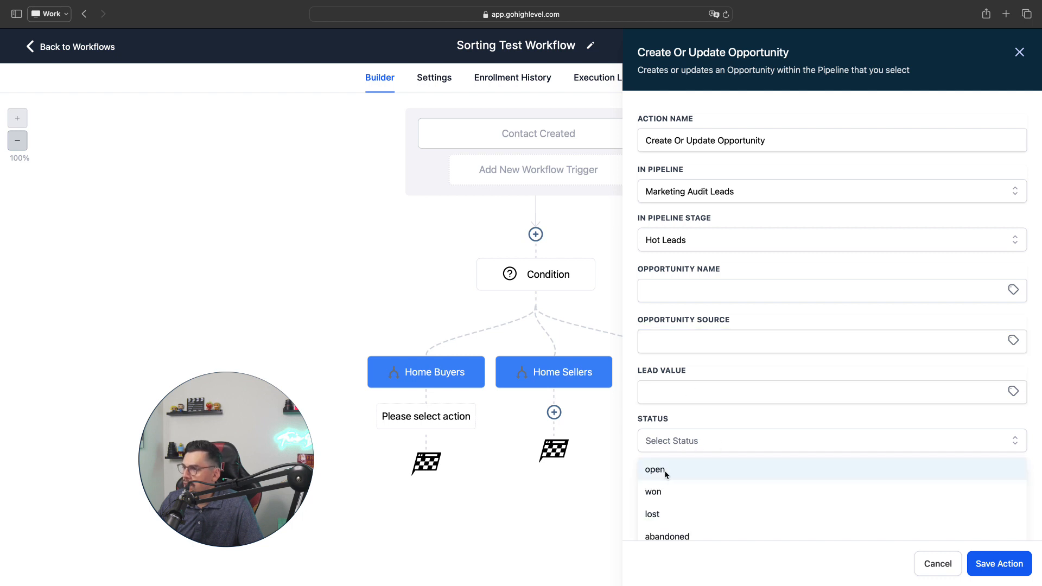
pyautogui.scroll(-1, 706, 477)
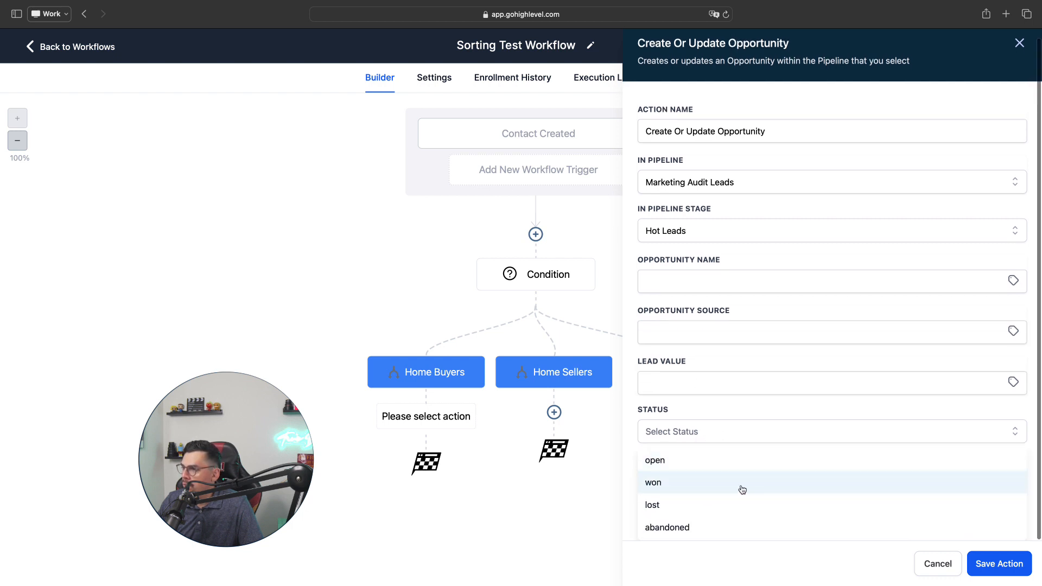
pyautogui.scroll(-1, 773, 371)
pyautogui.click(746, 417)
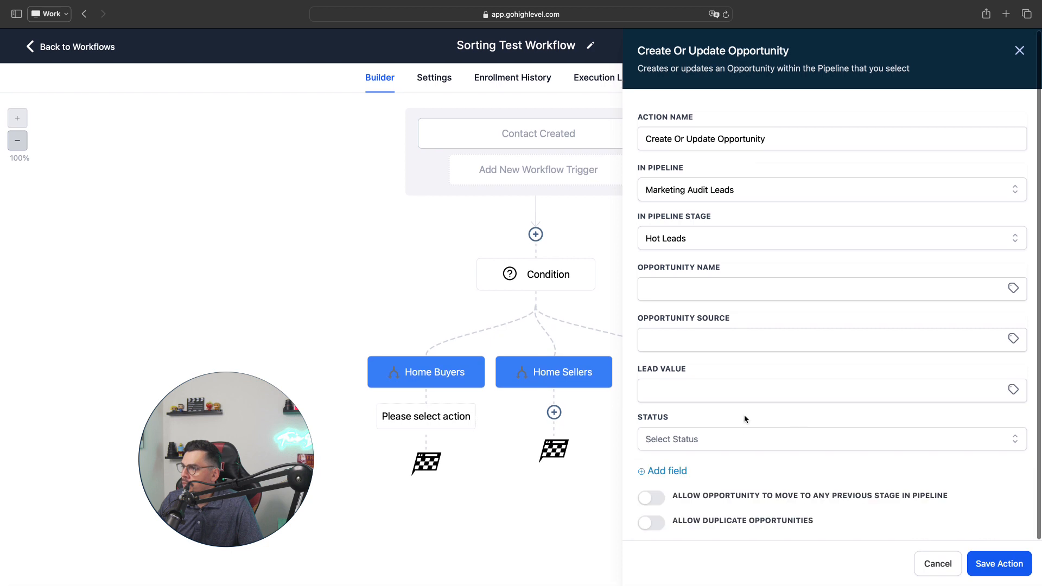
pyautogui.click(1000, 560)
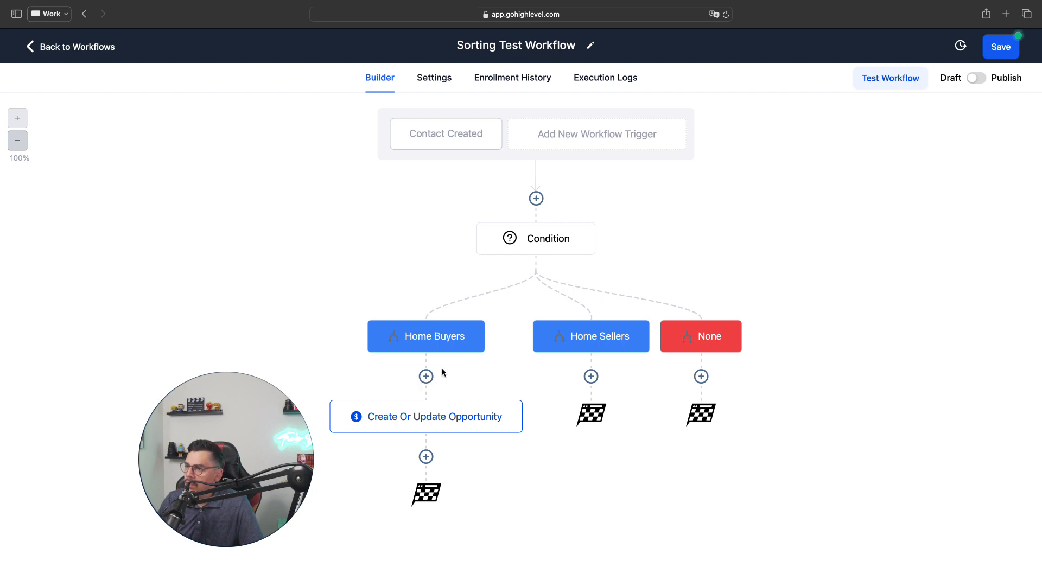
# Start a Send Email action between the Home Buyers branch and its opportunity action, check the template choices, and discard it
pyautogui.click(426, 377)
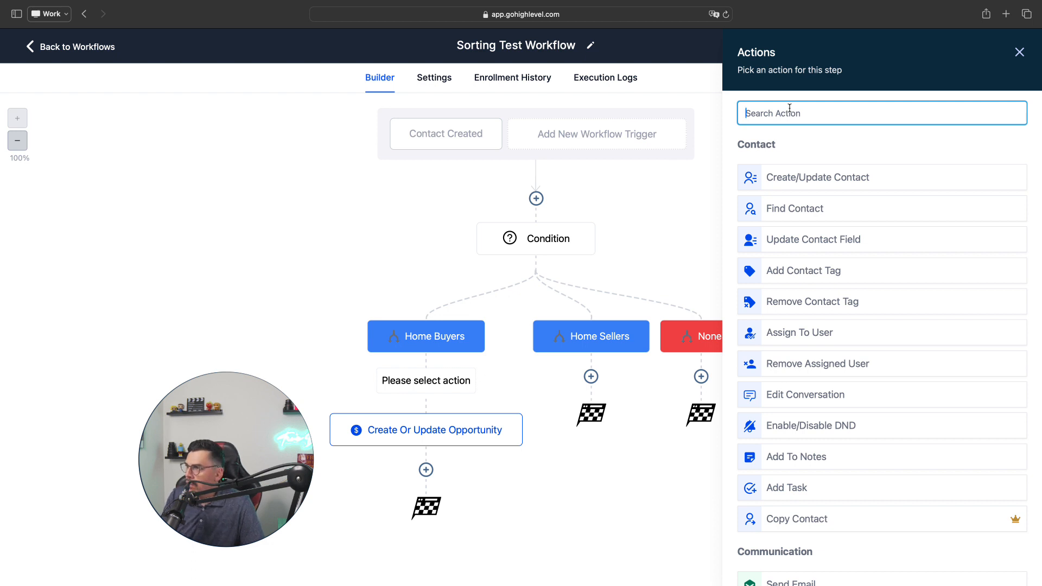
pyautogui.write('email')
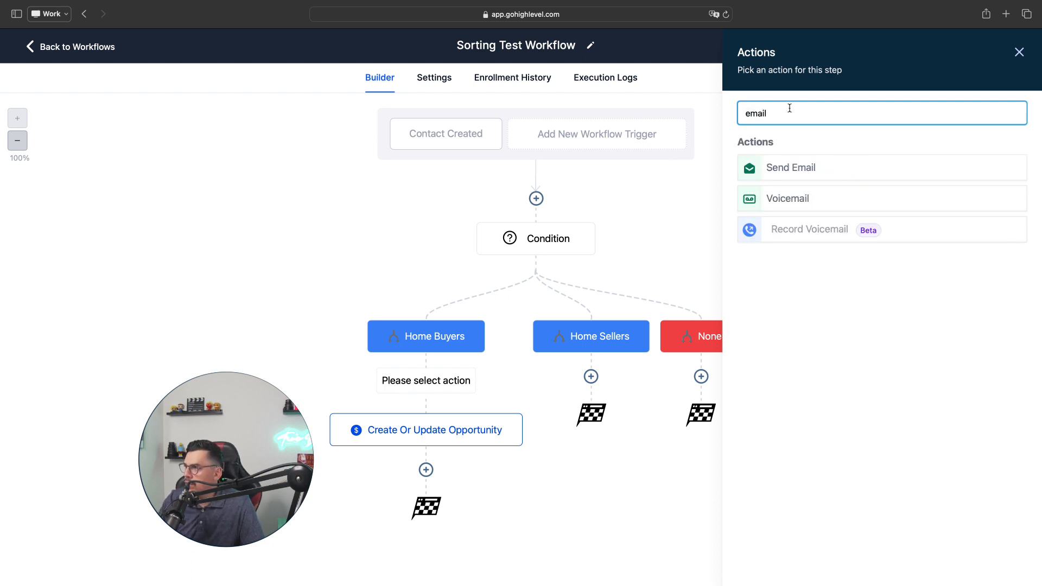
pyautogui.click(822, 176)
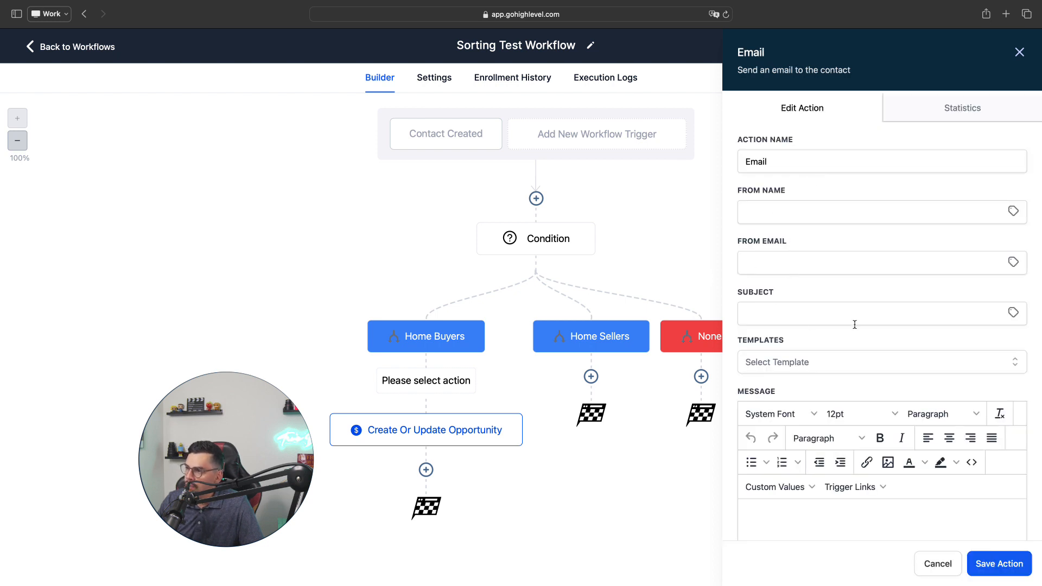
pyautogui.scroll(-5, 829, 373)
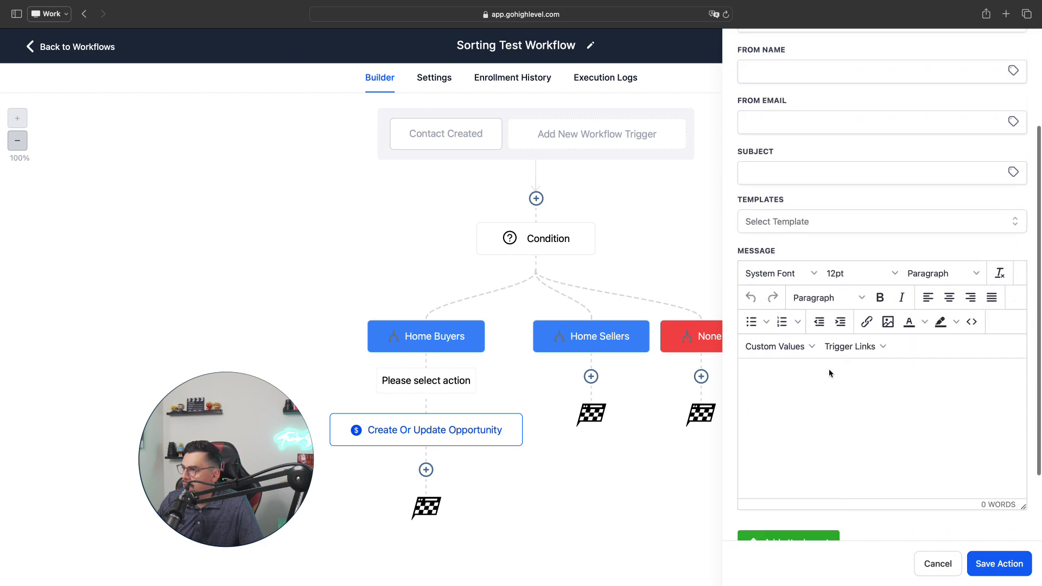
pyautogui.click(839, 222)
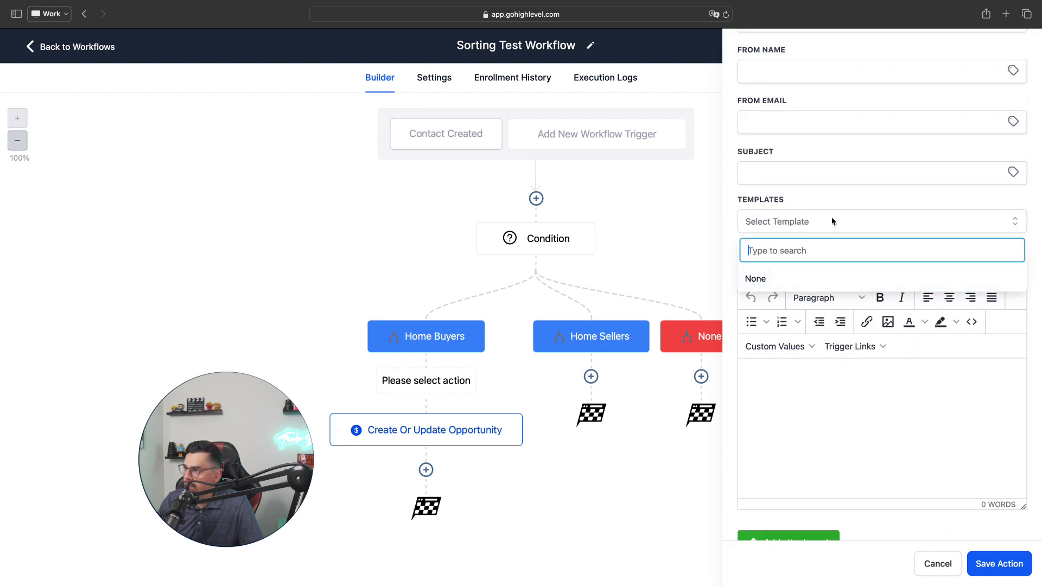
pyautogui.click(839, 215)
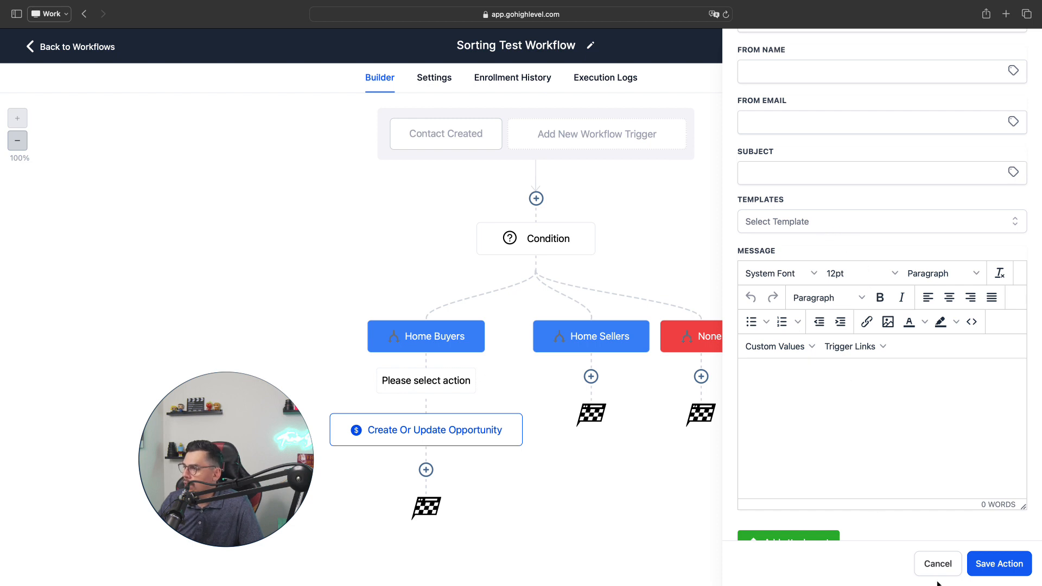
pyautogui.click(937, 565)
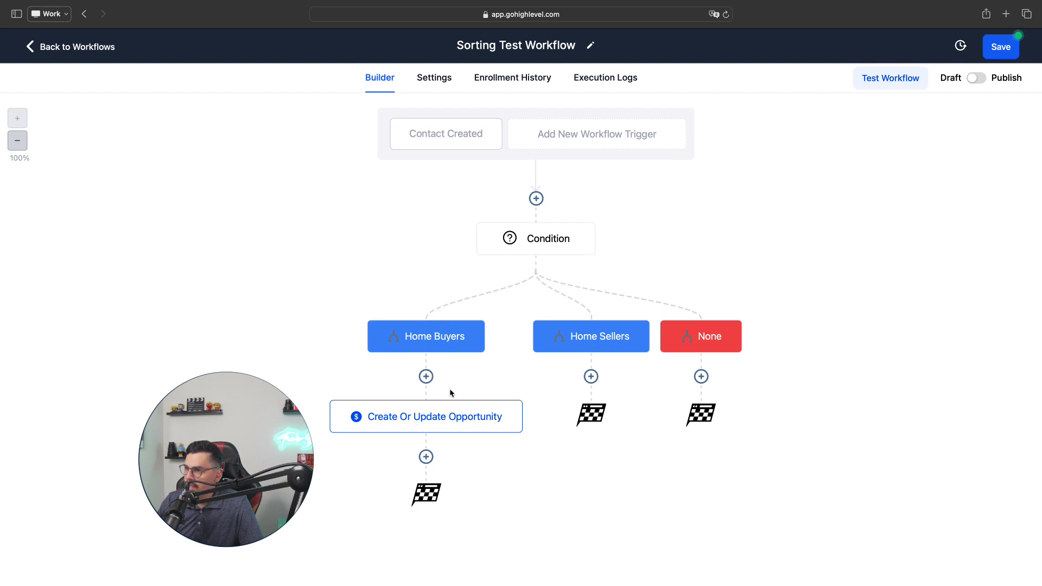
# Start an Add To Workflow action after the Home Buyers opportunity action, view its settings, and close it without saving
pyautogui.click(426, 458)
pyautogui.write('w')
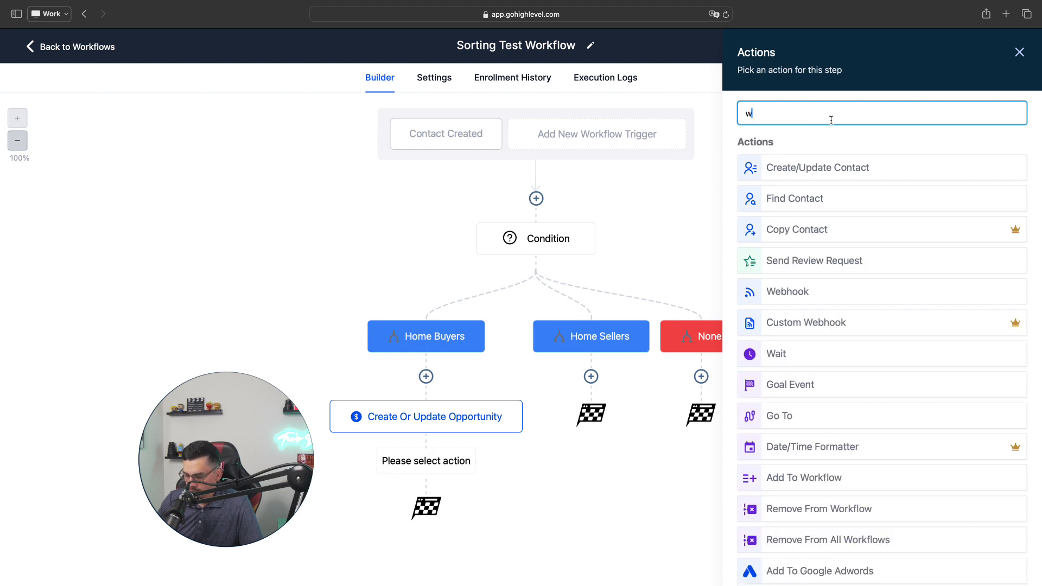
pyautogui.write('orkflo')
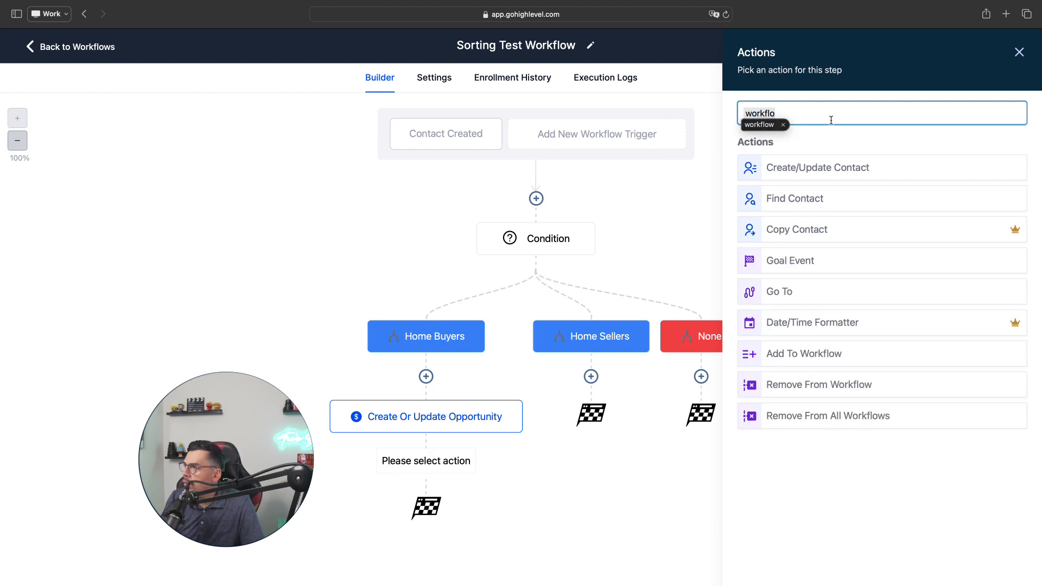
pyautogui.write('w')
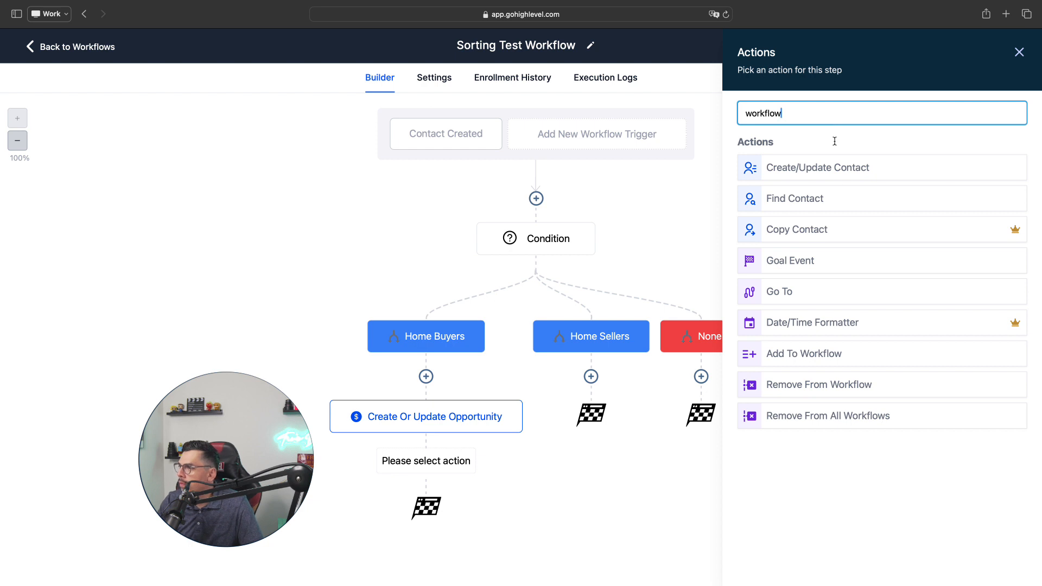
pyautogui.click(833, 356)
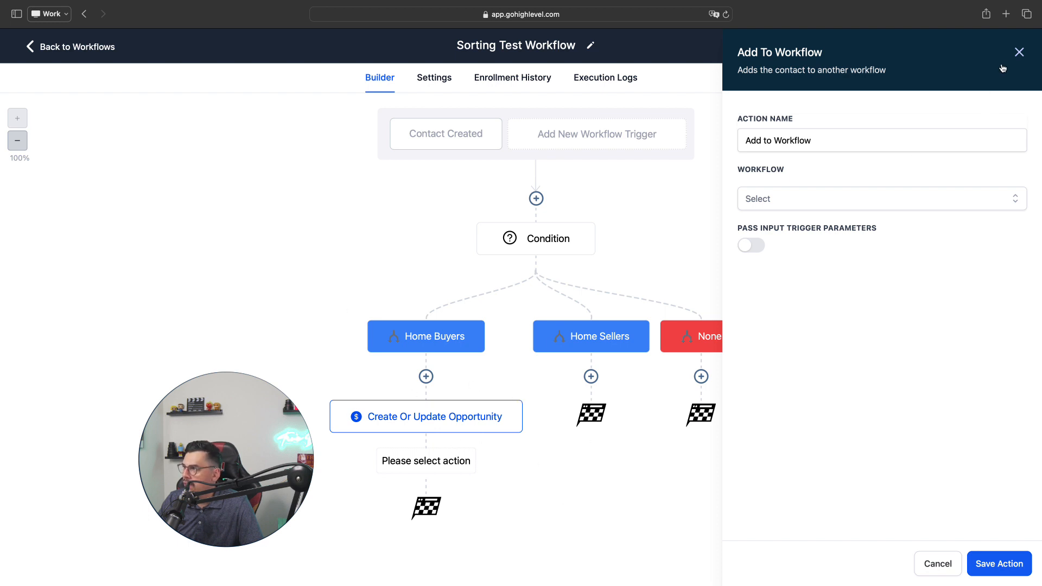
pyautogui.click(1020, 52)
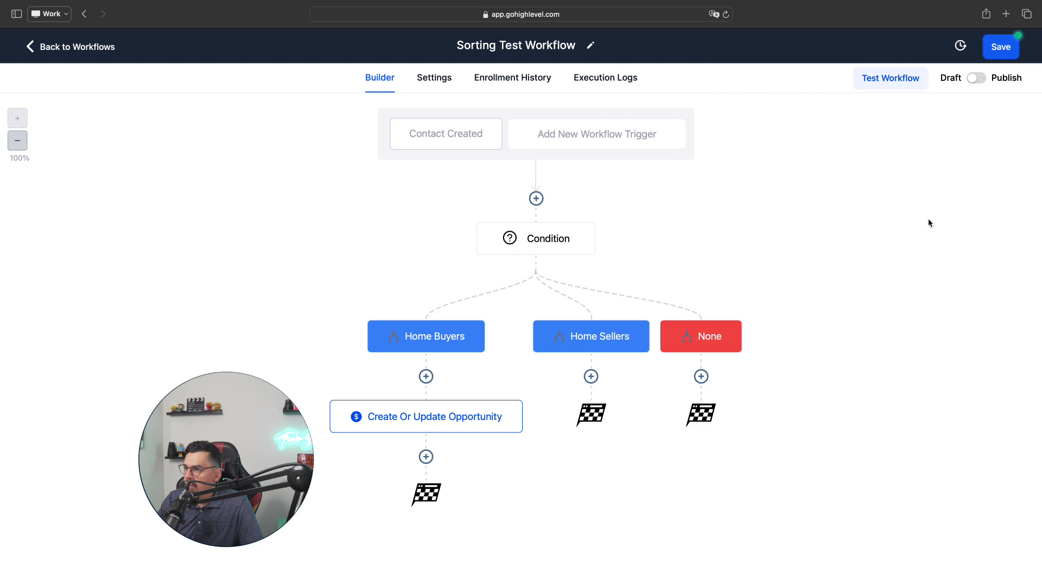